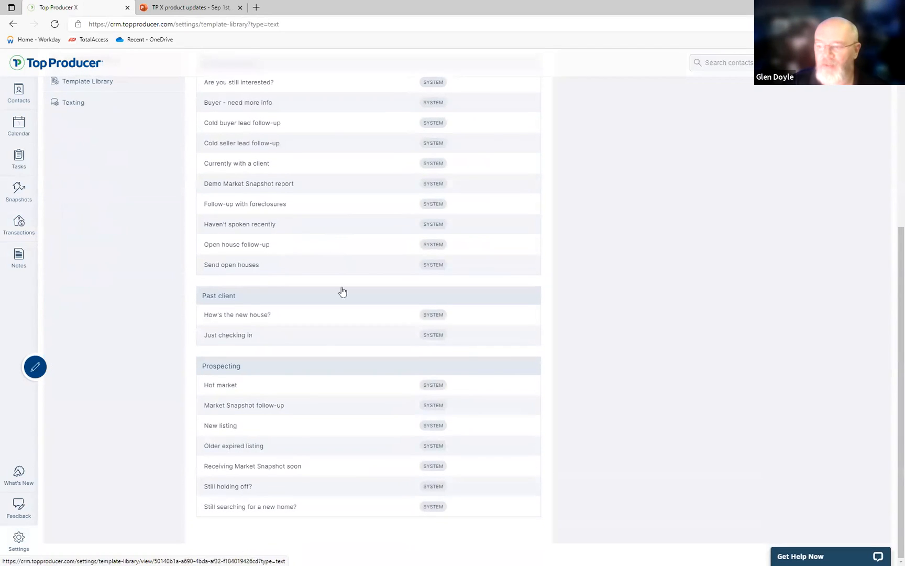
Open the "Great speaking with you" system texting template under Current buyer for customization
scroll(286, 417, "up", 4)
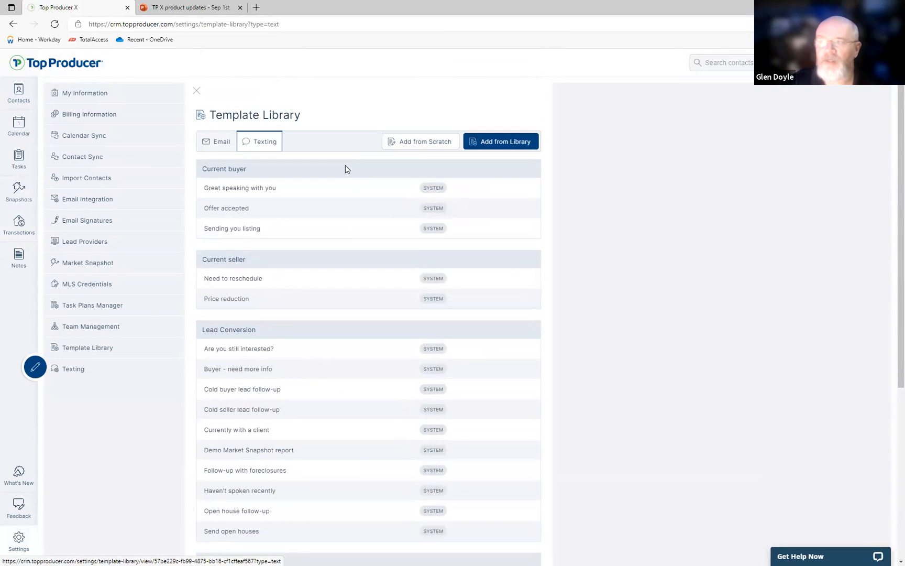
left_click(237, 189)
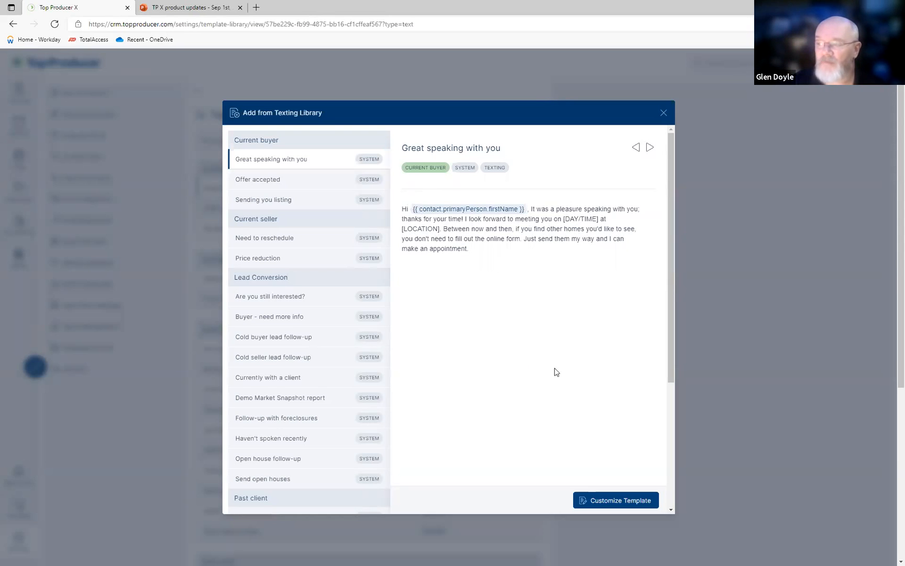
left_click(614, 500)
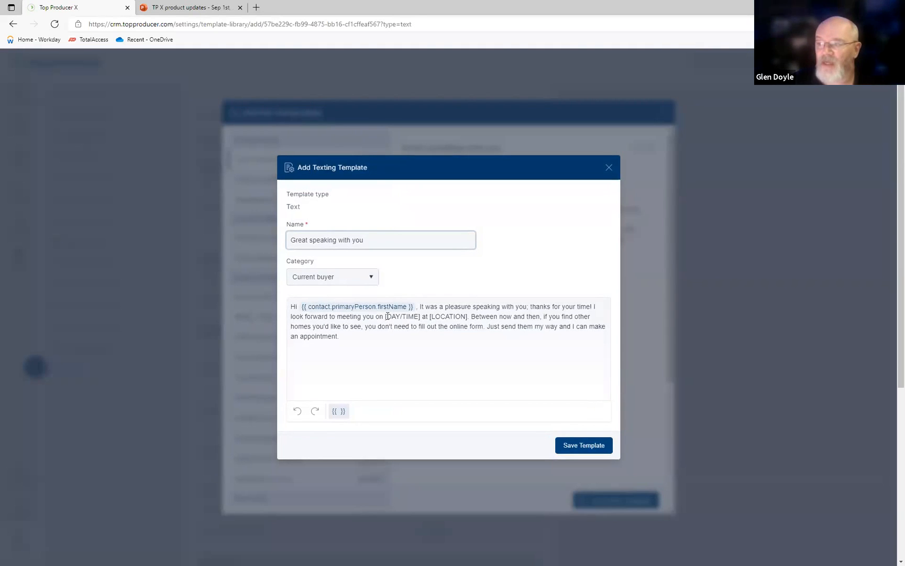
Try replacing the [DAY/TIME] placeholder with a merge field, browse the available fields, and close the template without saving
left_click_drag(386, 317, 423, 317)
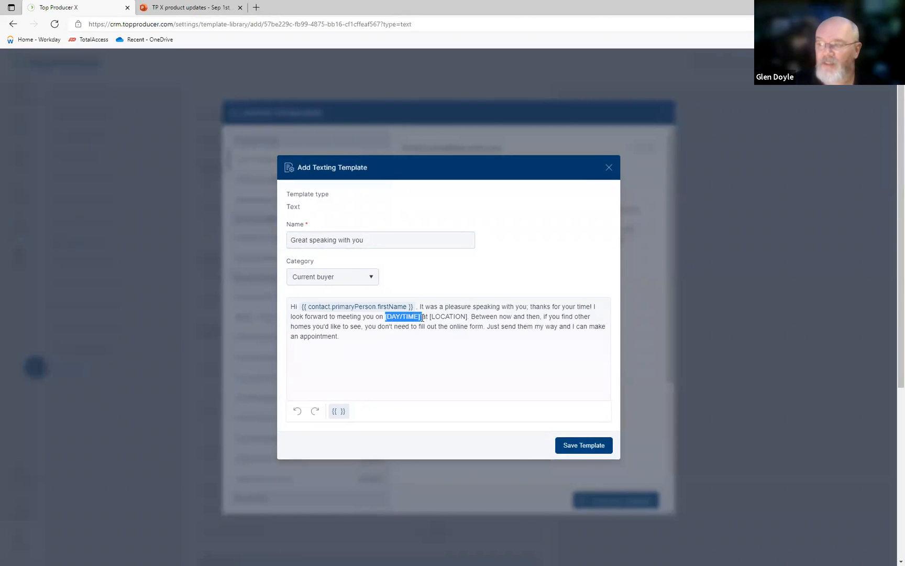
left_click(339, 411)
scroll(451, 372, "down", 4)
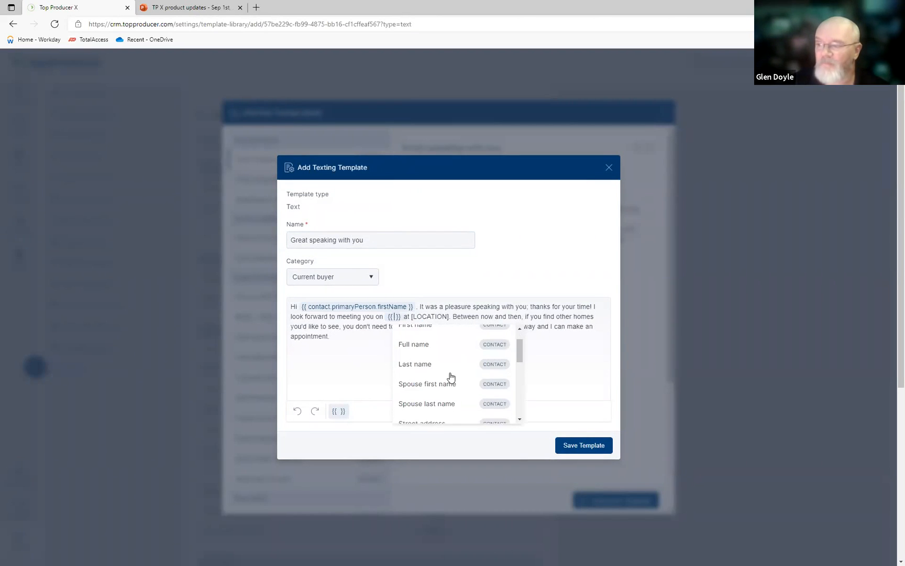
scroll(449, 381, "down", 3)
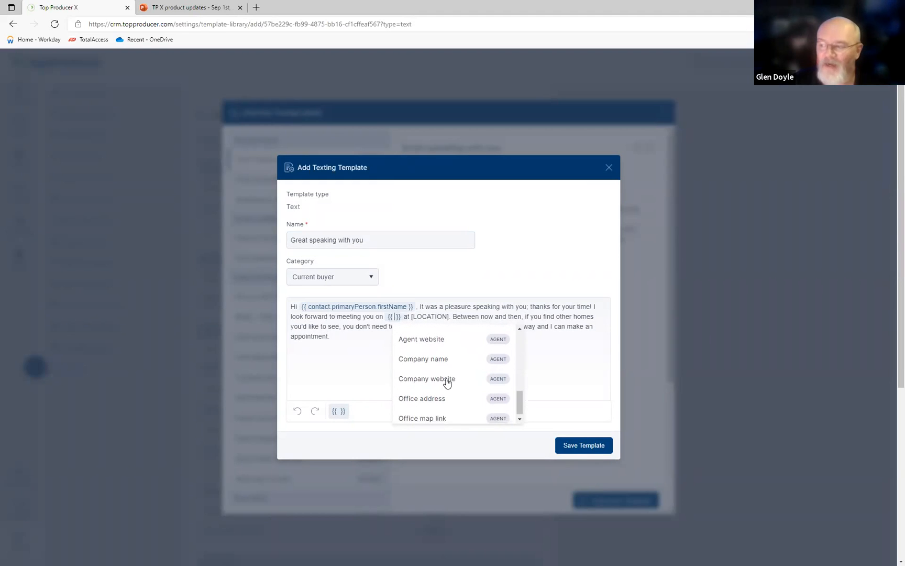
scroll(420, 380, "up", 7)
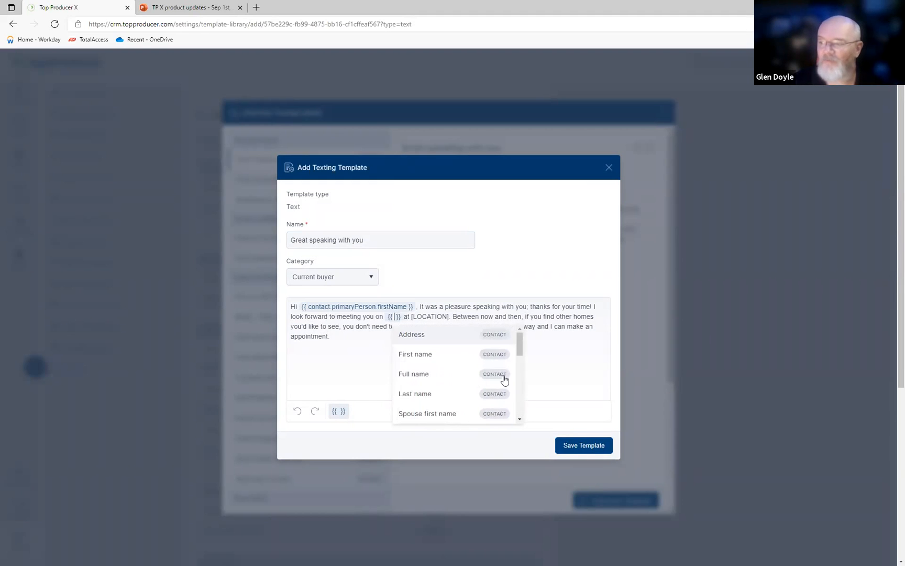
left_click(552, 366)
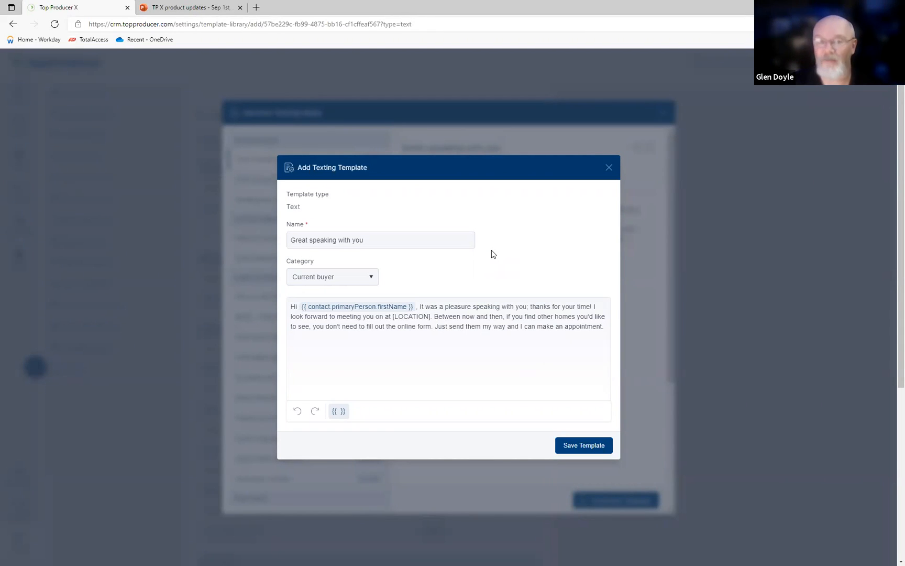
left_click(609, 167)
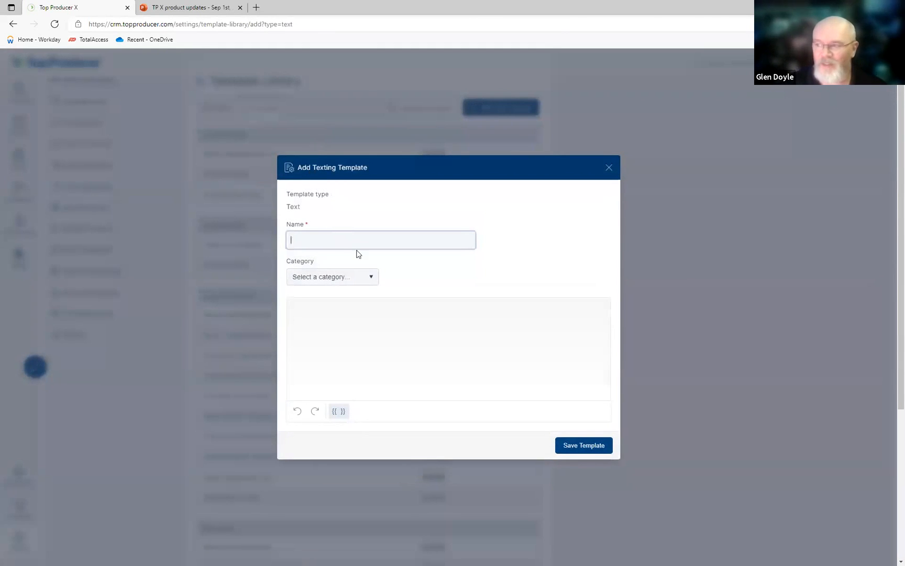
Start a texting template from scratch named "Test text" in the Other category
type("Te")
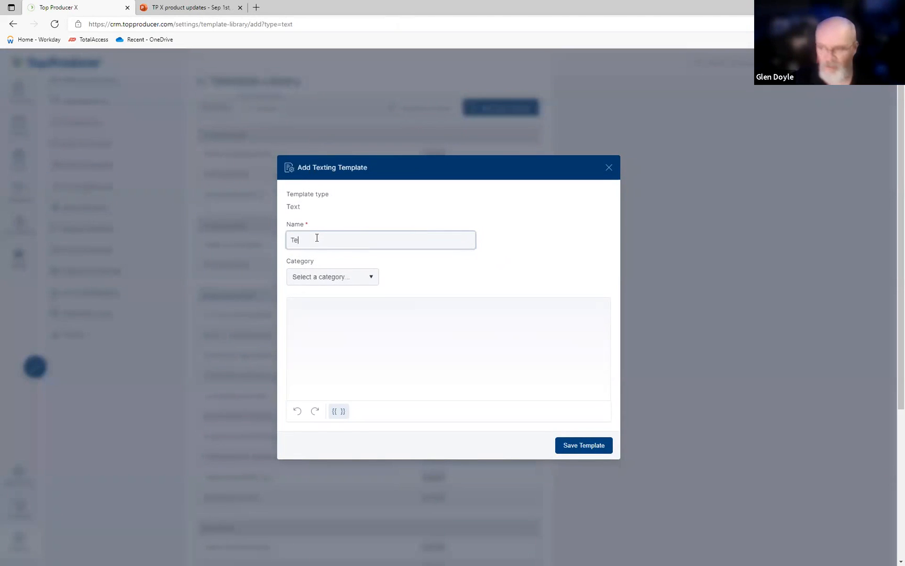
type("st tex")
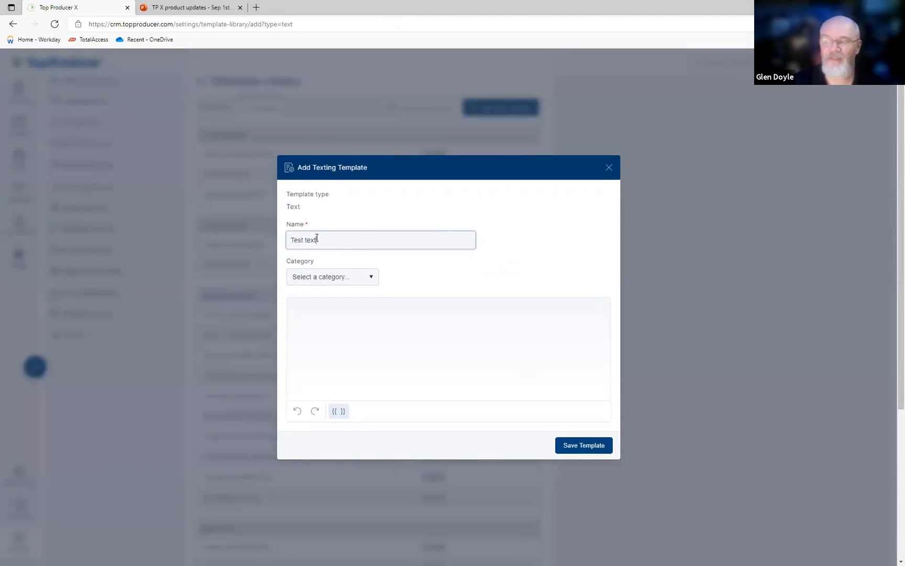
type("t")
left_click(333, 282)
left_click(317, 359)
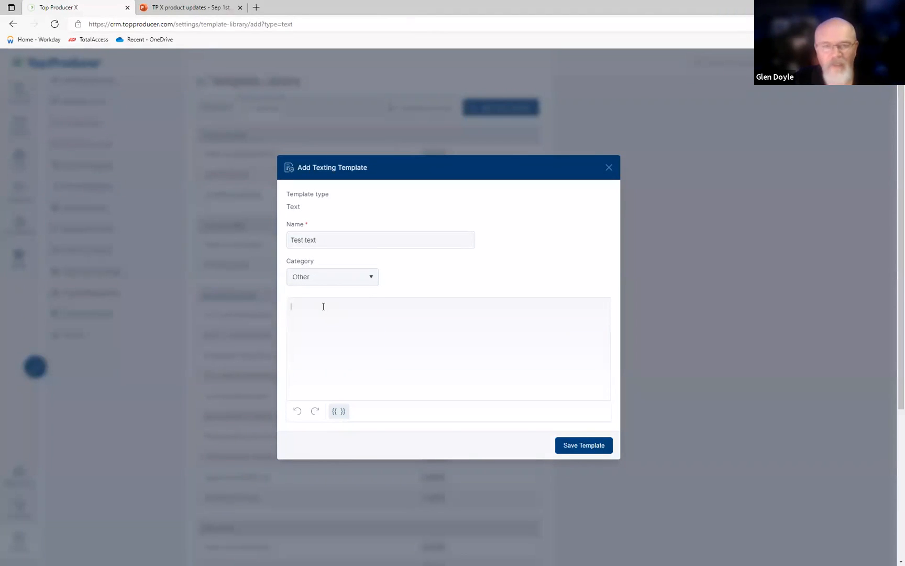
Begin the template message with "Greetings" followed by the contact's First name merge field
type("reetings")
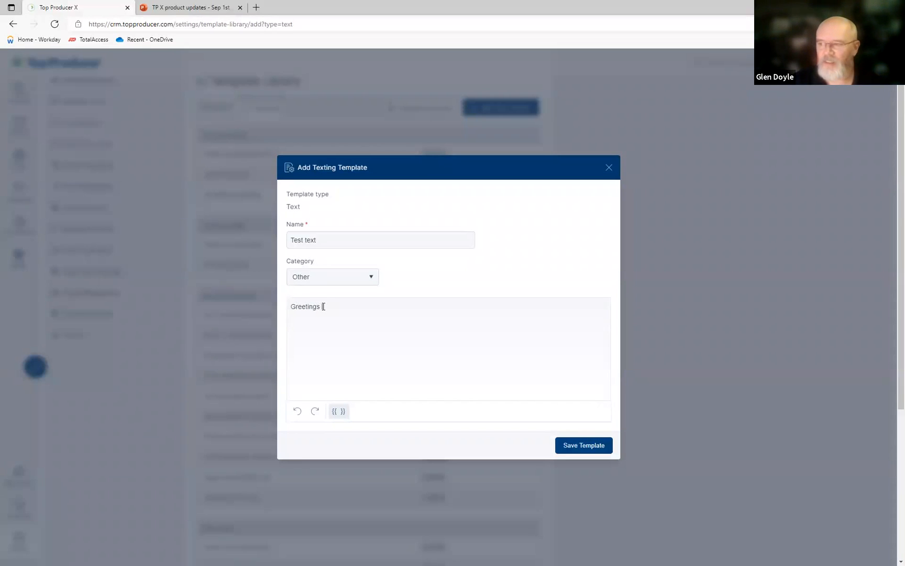
left_click(339, 412)
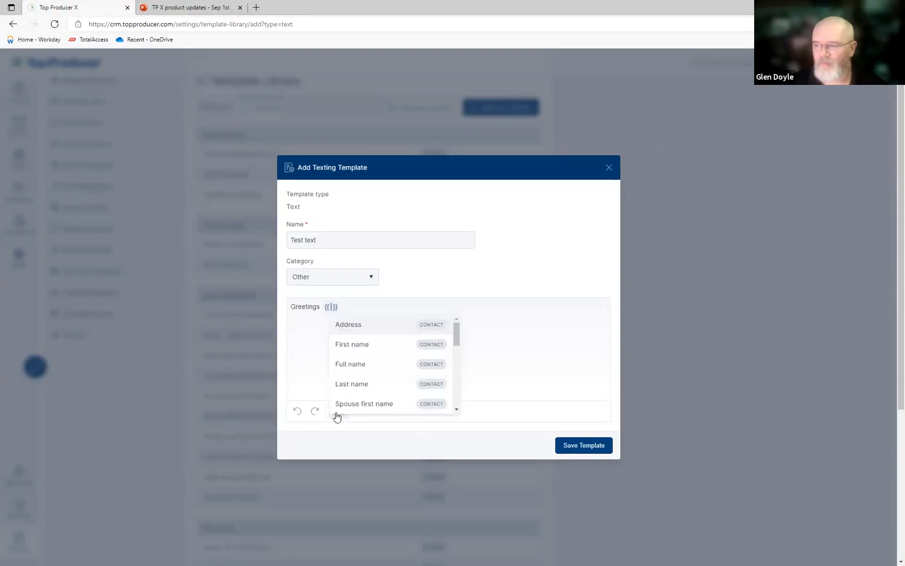
left_click(358, 345)
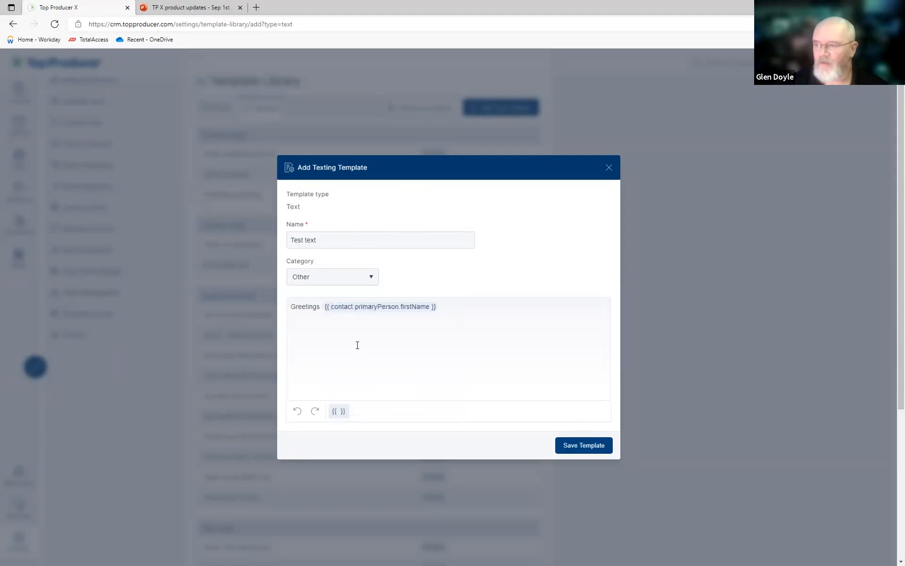
Add "Was great getting to talk to you! Hope we can get together for your new house soon!" below the greeting and save the template
left_click(456, 307)
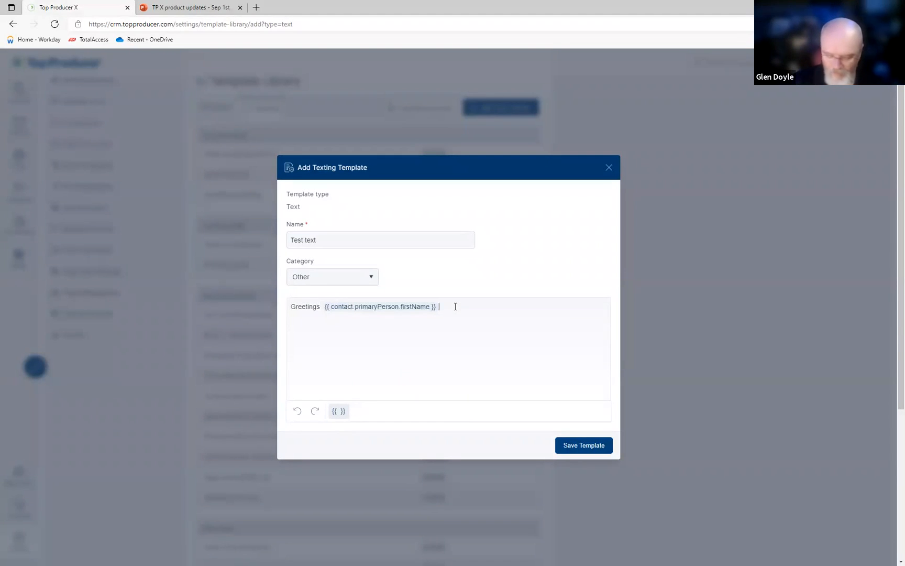
type("Was great")
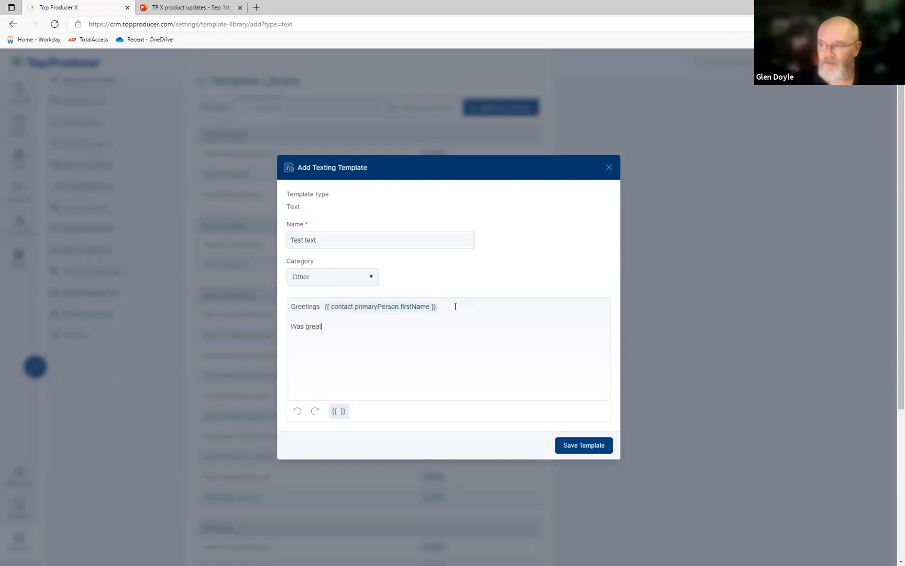
type(" getting to talk to y")
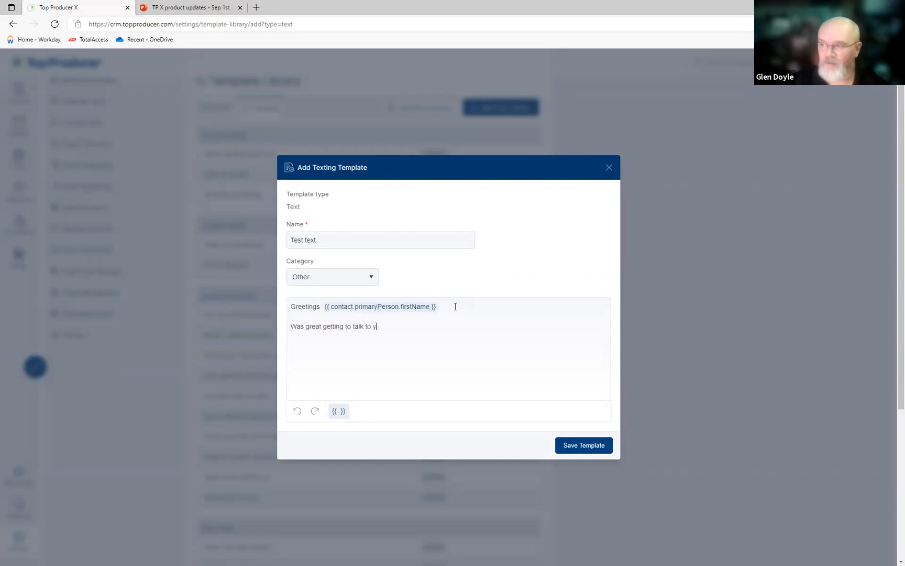
type("ou! Hope we can g")
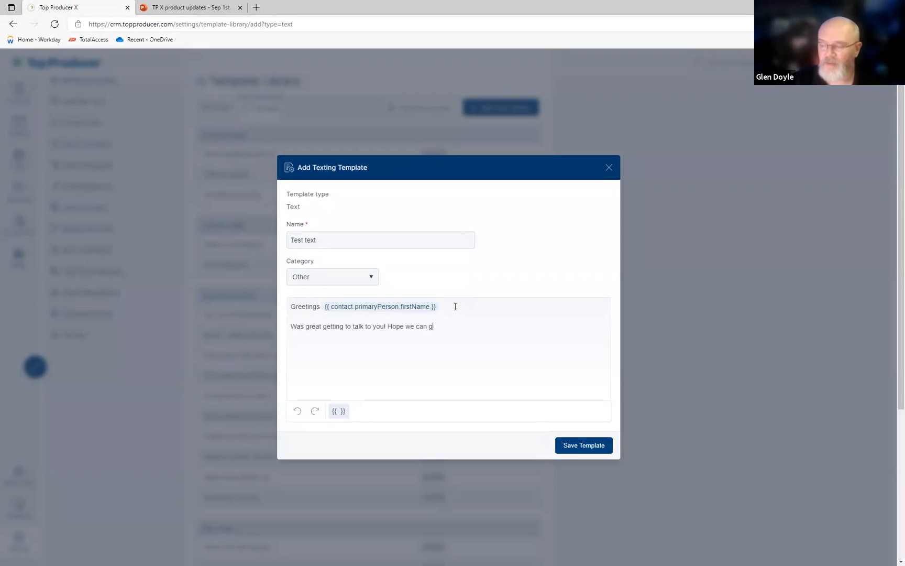
type("et together for your n")
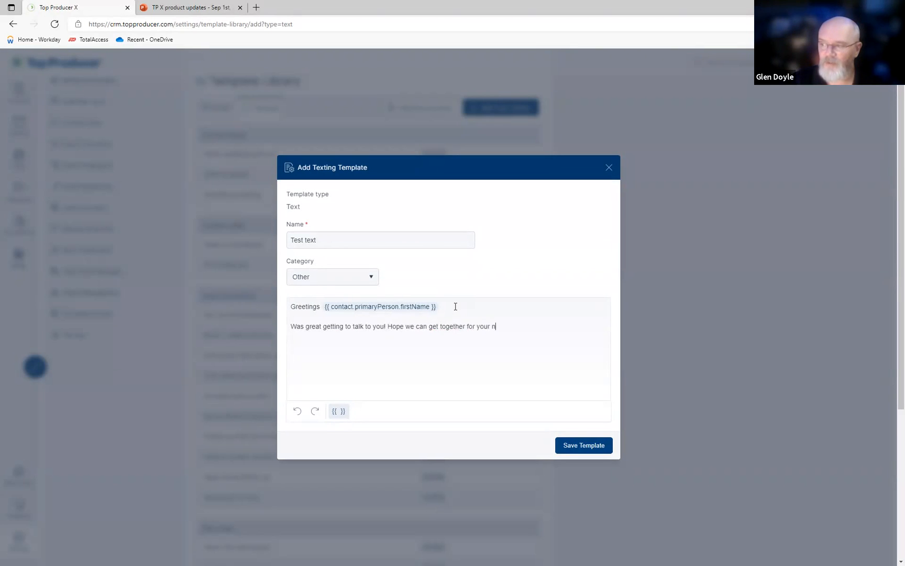
type("ew house soon!")
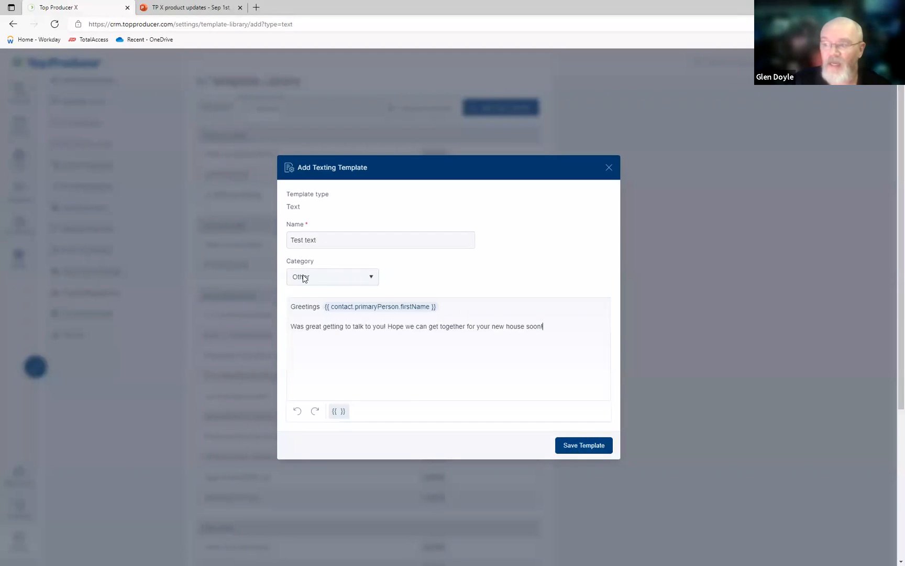
left_click(589, 449)
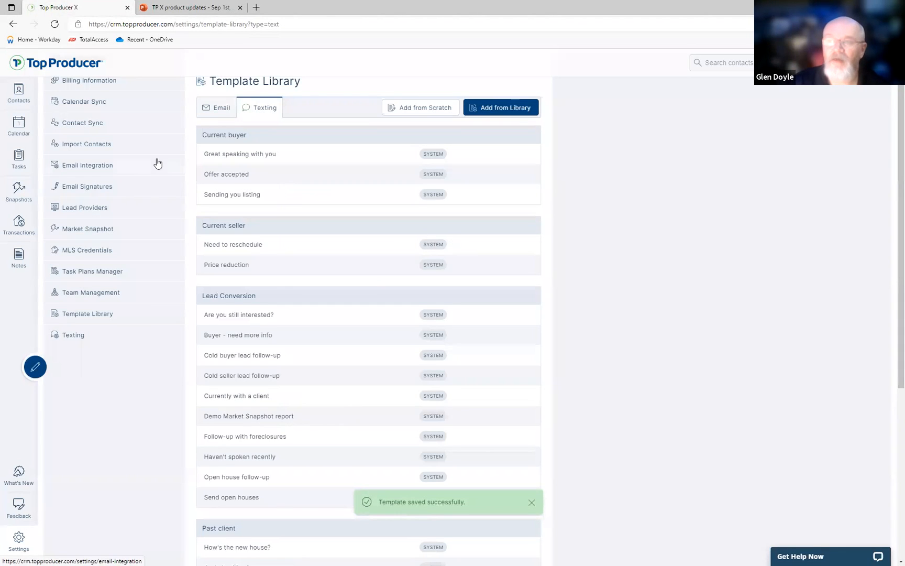
Start a text message to the second contact in the New list, agreeing to the texting compliance note
left_click(18, 93)
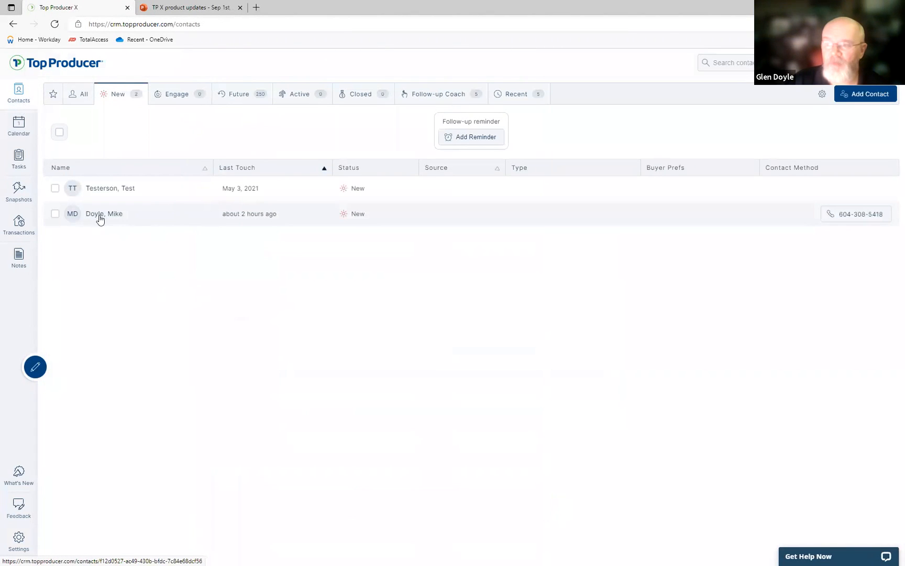
left_click(101, 216)
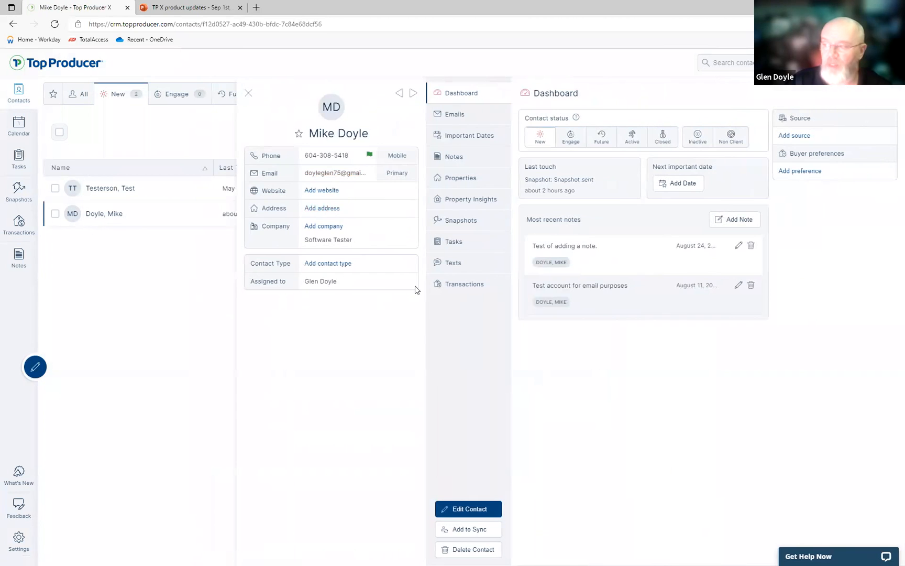
left_click(457, 263)
left_click(703, 202)
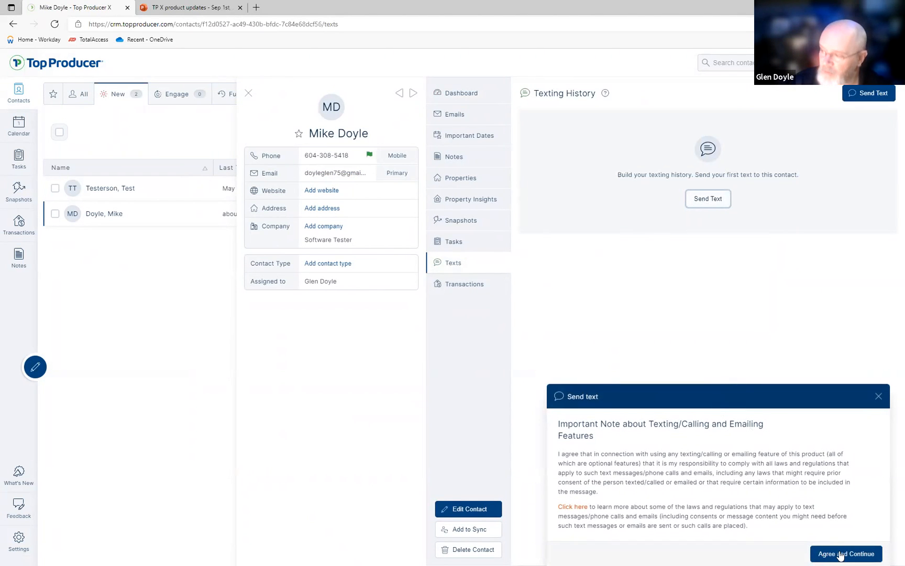
left_click(840, 555)
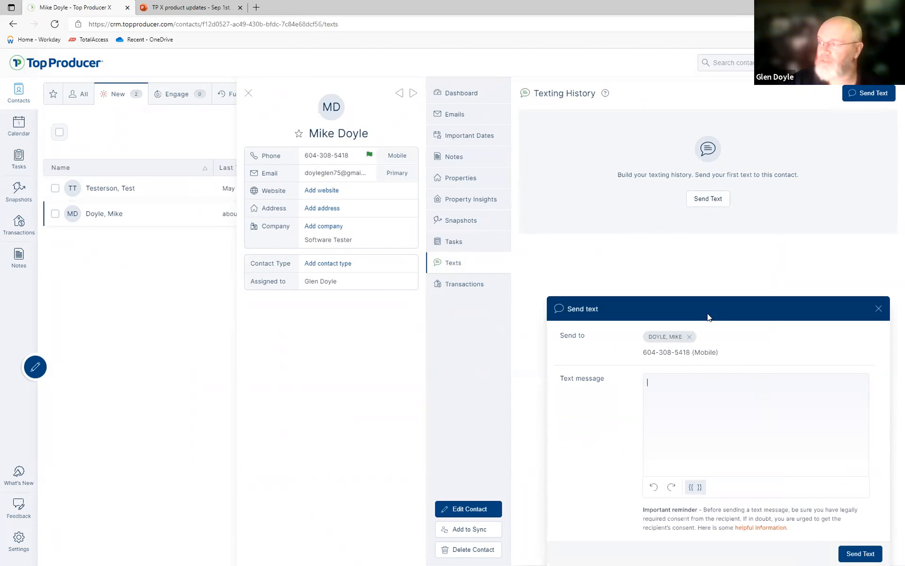
Write "Hi! Testing!" as the text message and send it to the contact
key("ctrl+a")
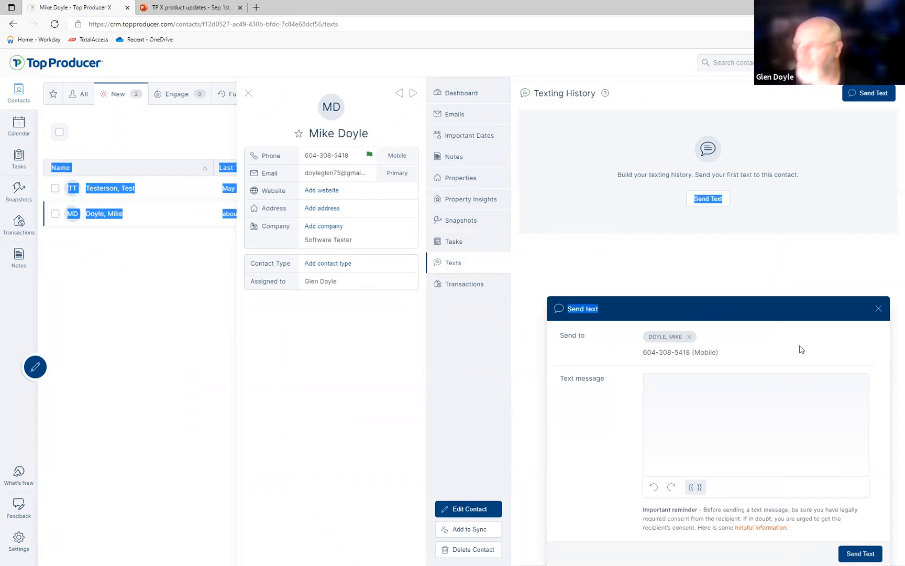
left_click(720, 399)
type("Hi! Testing")
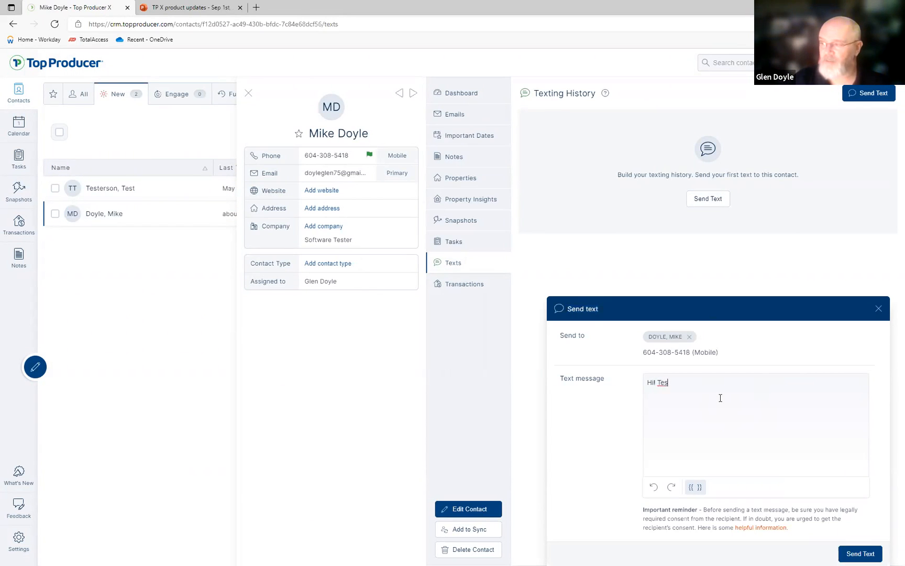
left_click(846, 553)
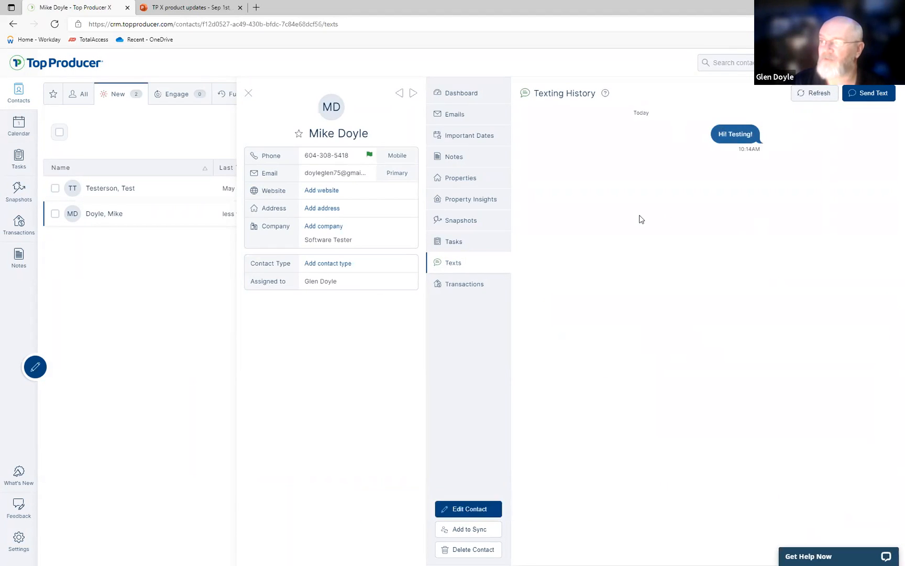
Go to the texting templates of the Template Library in the settings and find the Other category
left_click(16, 543)
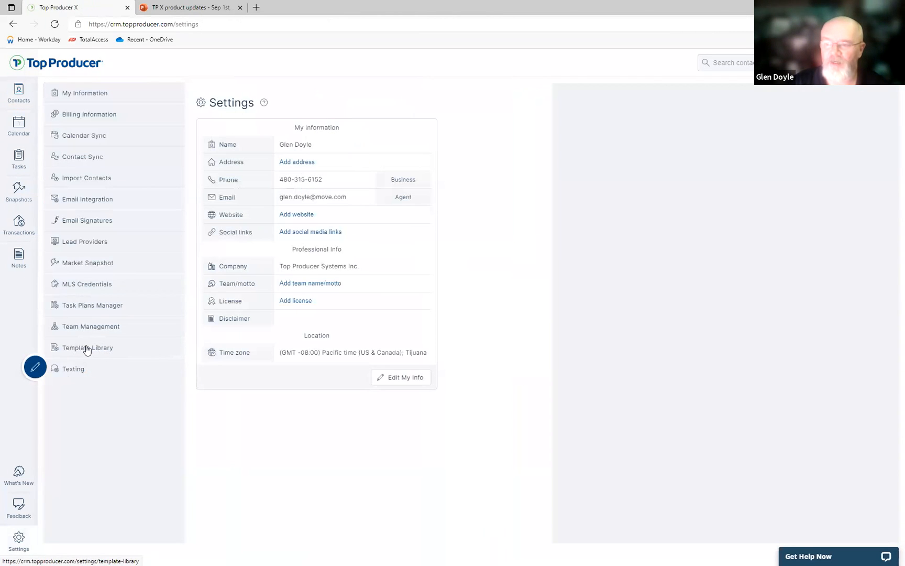
left_click(85, 351)
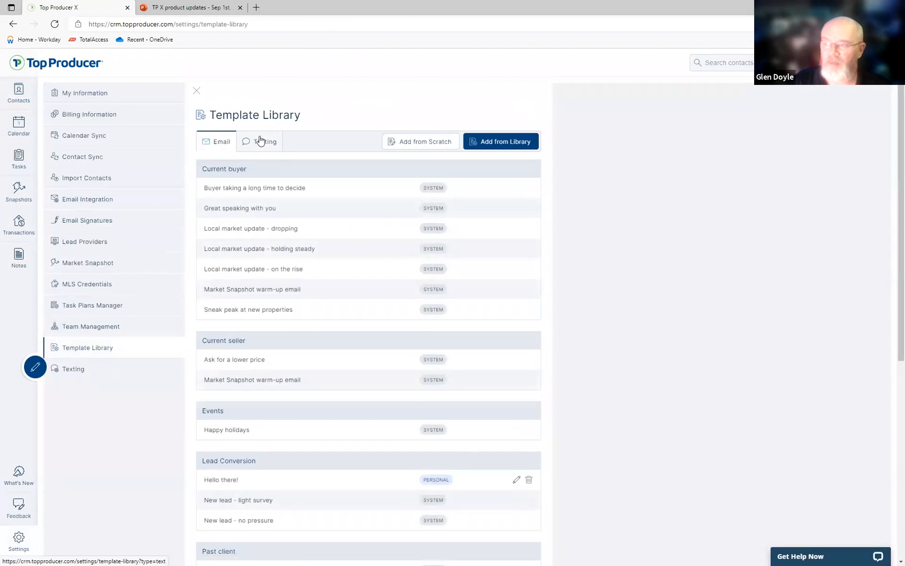
left_click(261, 142)
scroll(397, 251, "down", 6)
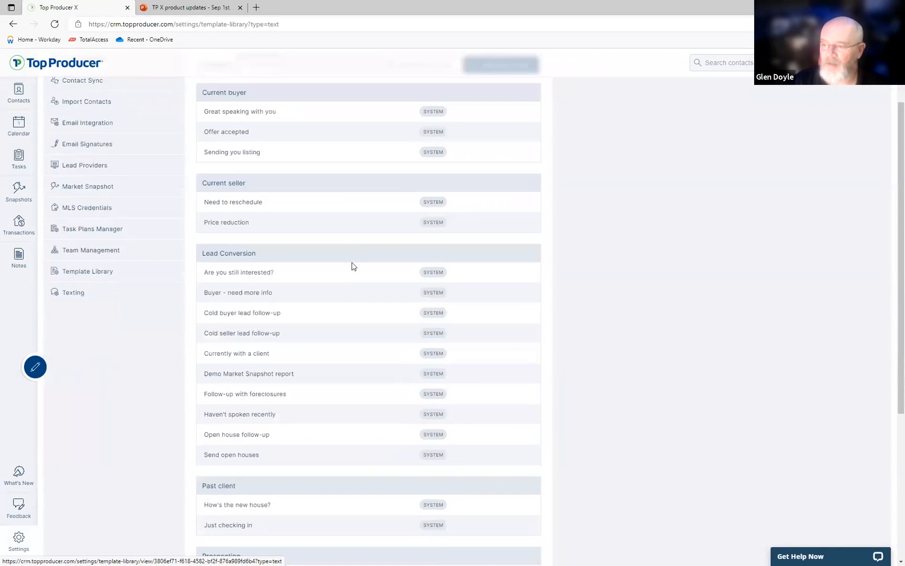
Open the personal "Test text" template for customization and save it as another template in the Other category
left_click(216, 508)
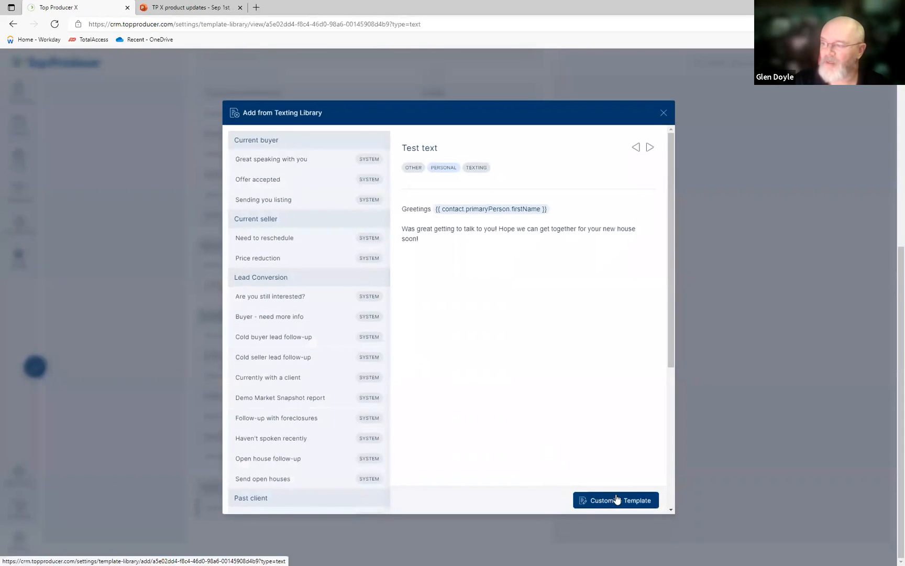
left_click(610, 499)
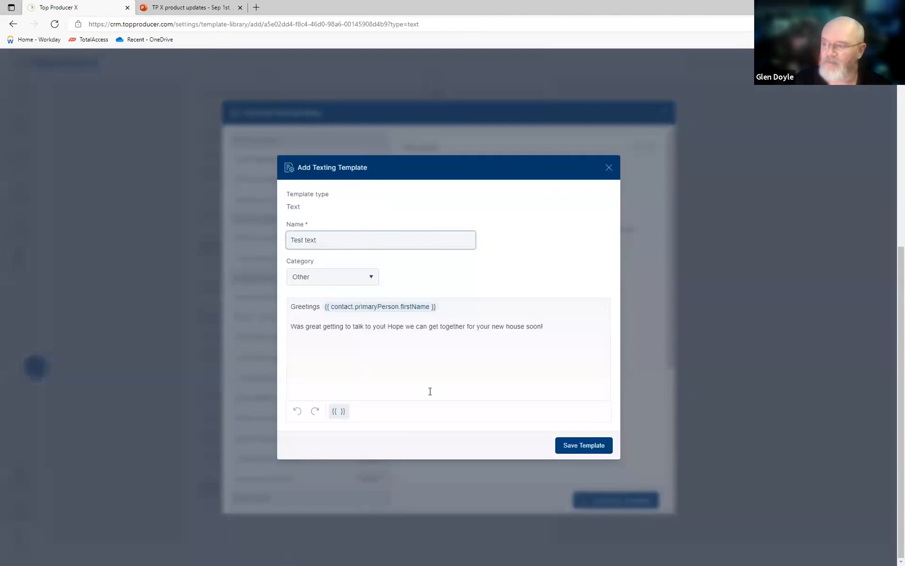
left_click(587, 446)
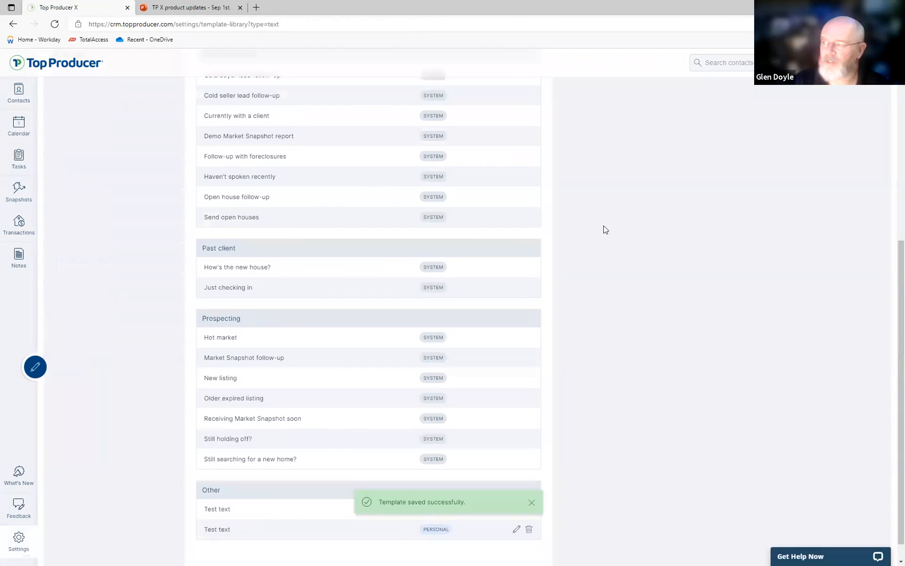
Open the second personal "Test text" template in the Other category for editing and close it without changes
left_click(516, 531)
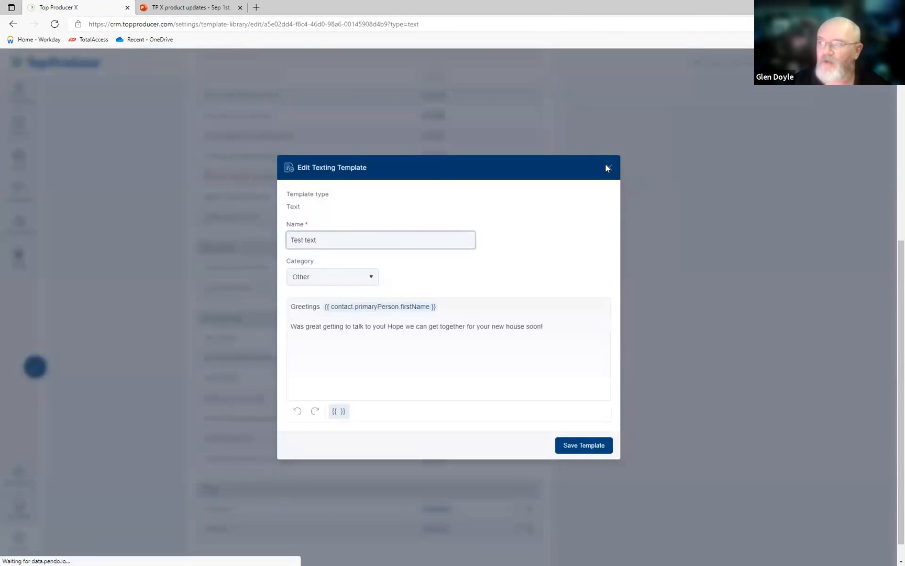
left_click(608, 166)
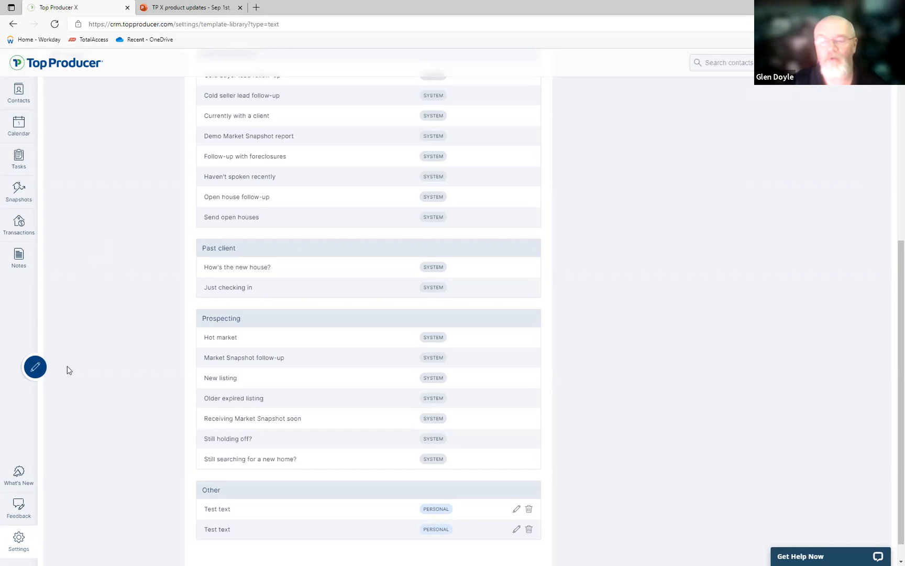
Open the Simple Lead Conversion plan in the Task Plans Manager and check the task types offered when adding a task
left_click(16, 551)
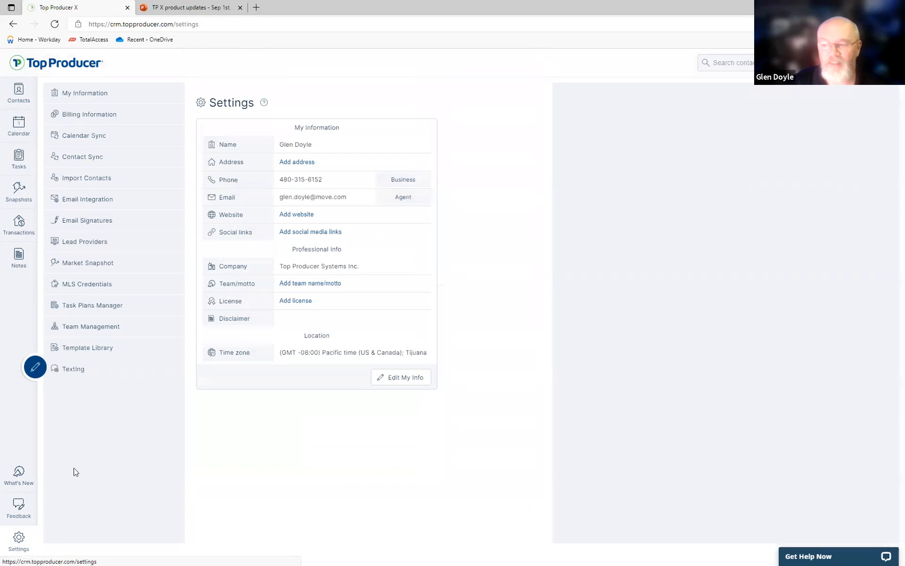
left_click(88, 350)
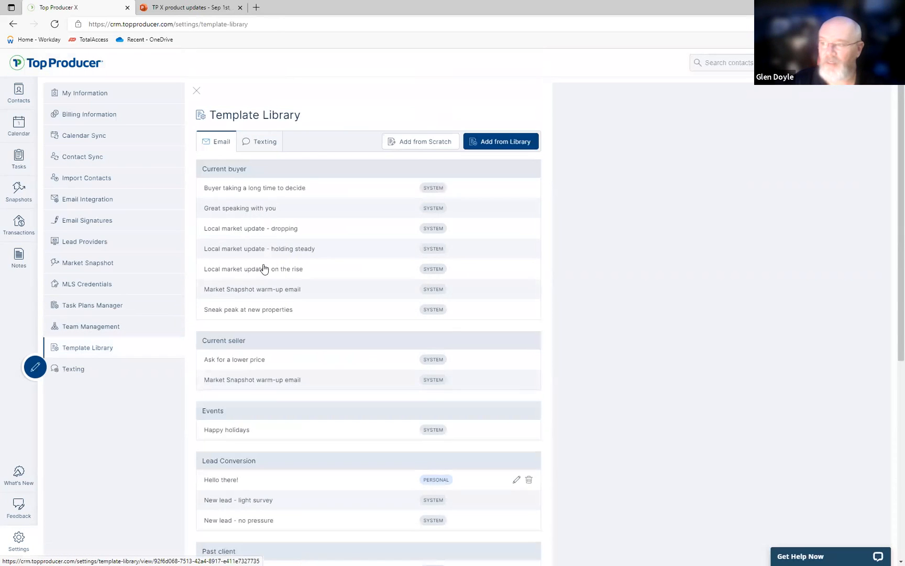
left_click(86, 307)
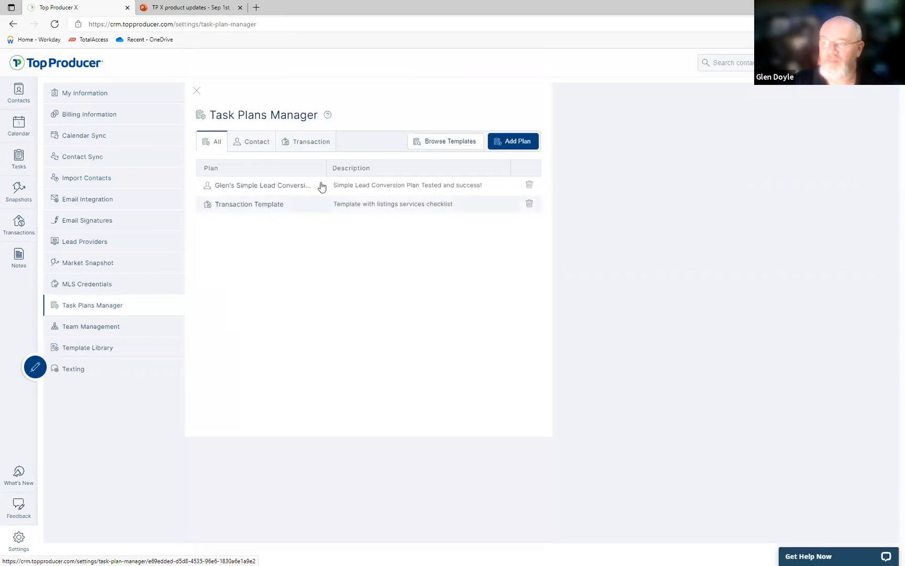
left_click(257, 186)
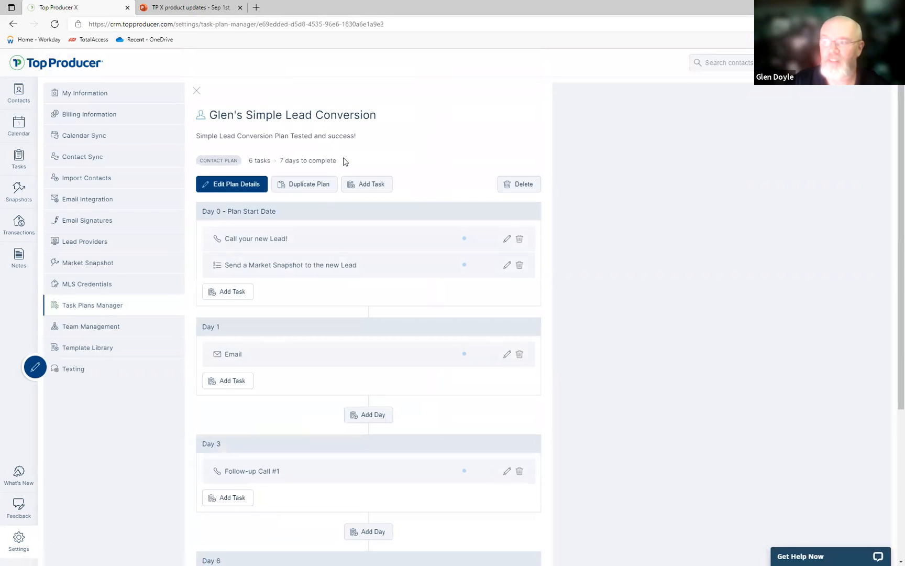
left_click(370, 183)
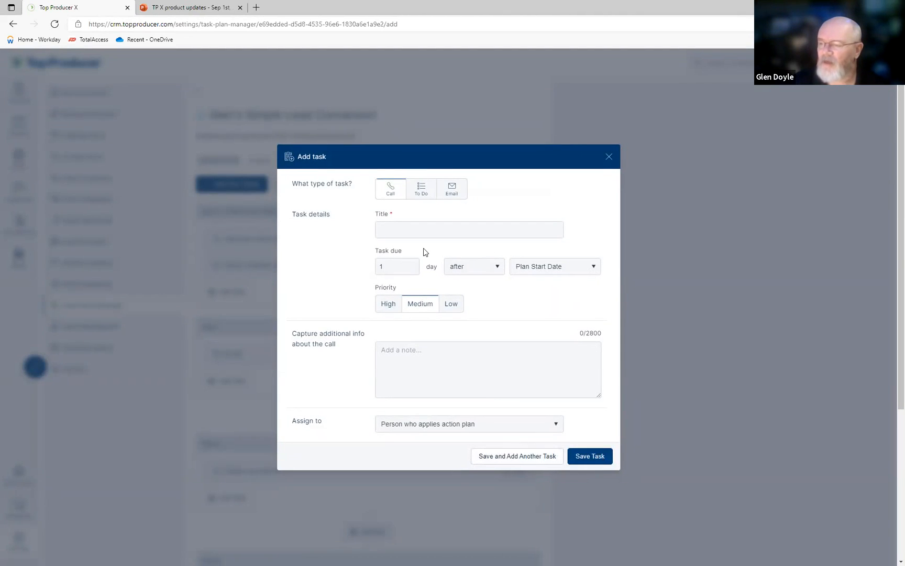
left_click(610, 158)
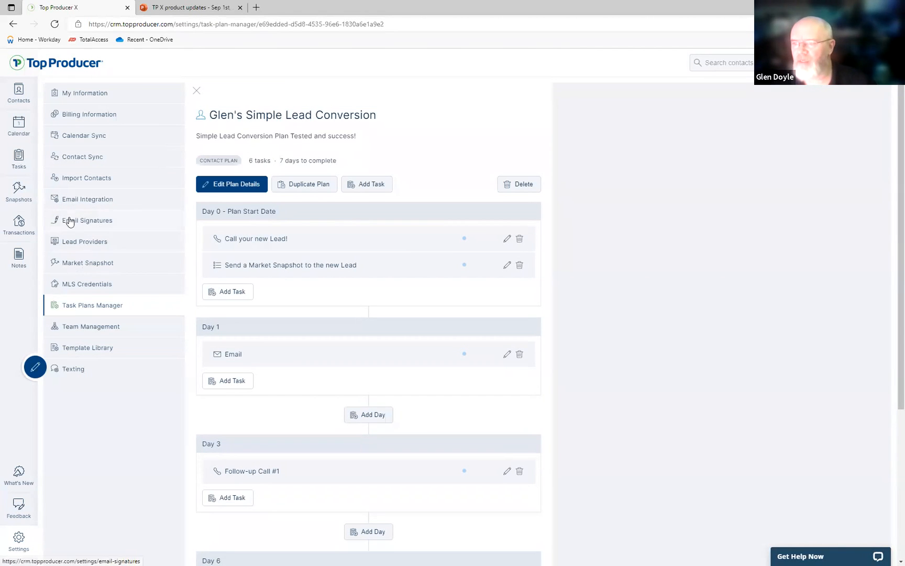
Switch to the PowerPoint presentation to view the slide on sending texts with templates, and return to Top Producer
key("ctrl+Tab")
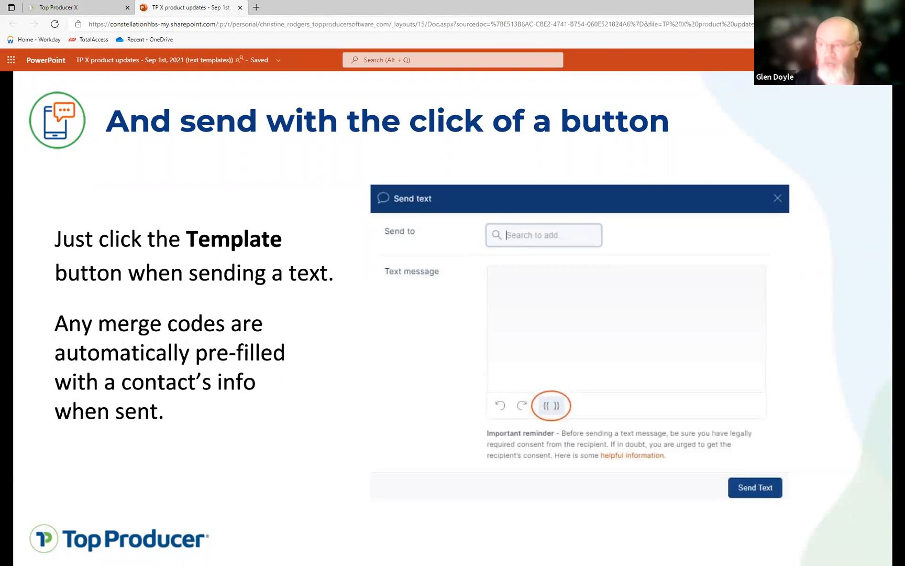
key("Right")
key("Left")
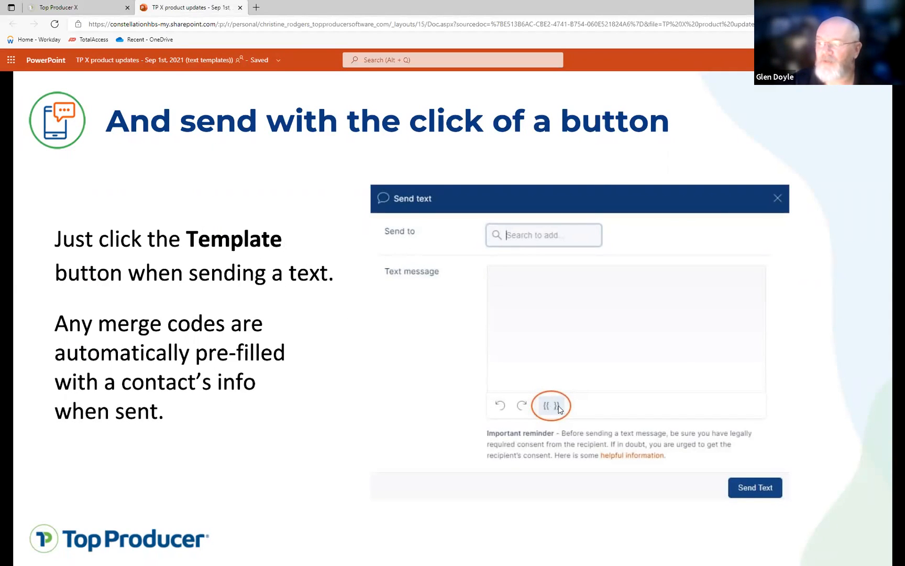
left_click(59, 7)
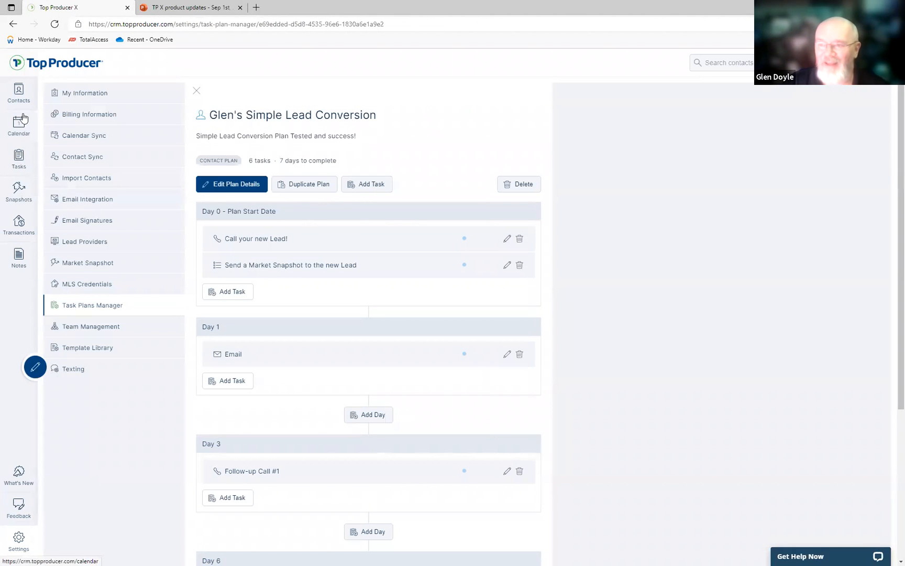
Open the second contact in the New list and go to its texting history
left_click(20, 96)
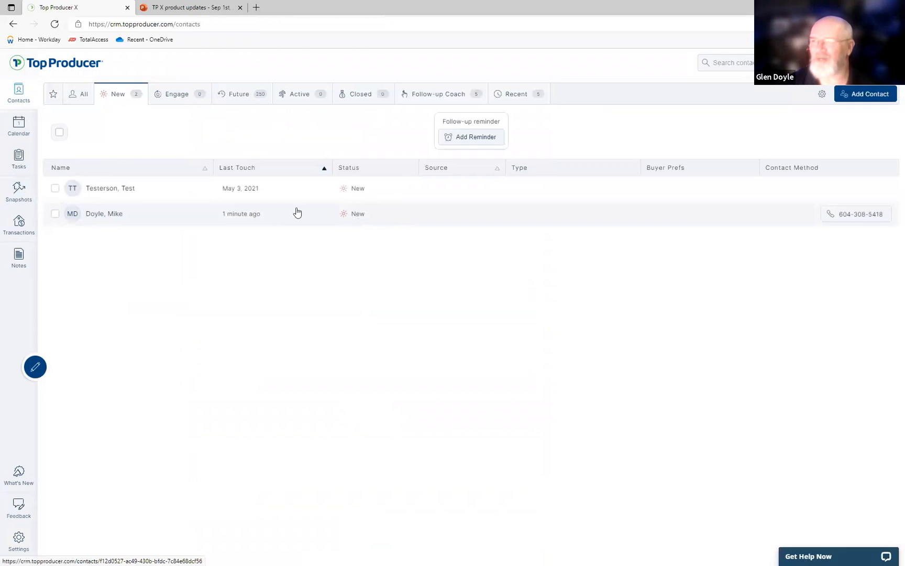
left_click(98, 214)
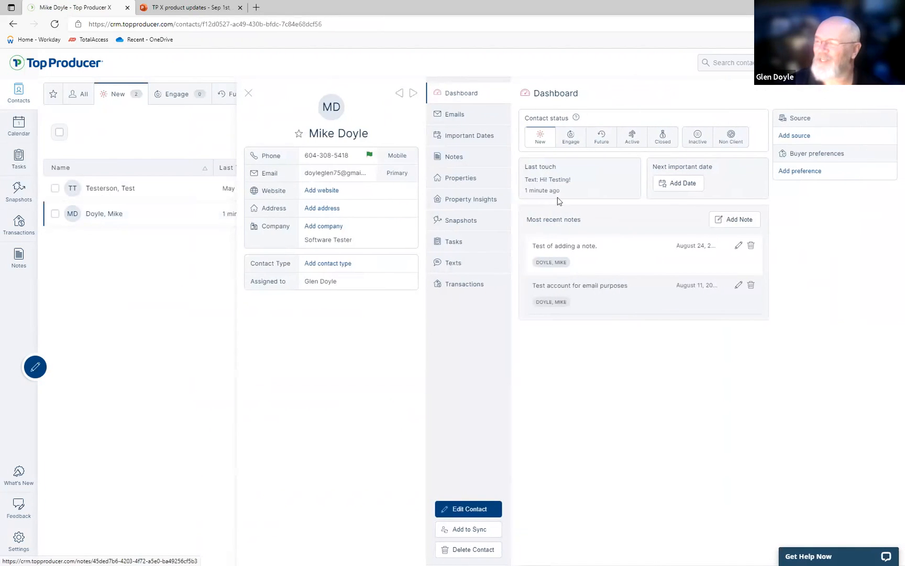
left_click(455, 242)
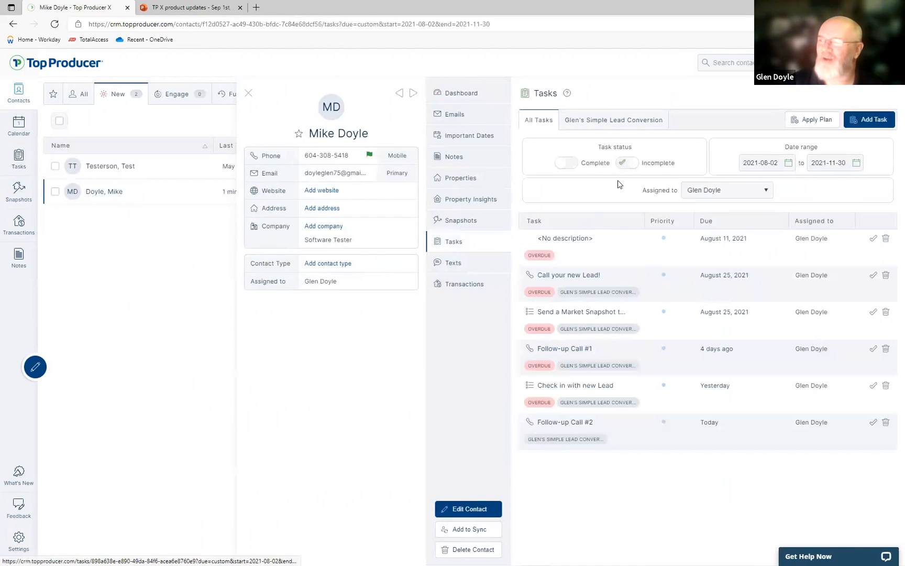
left_click(449, 261)
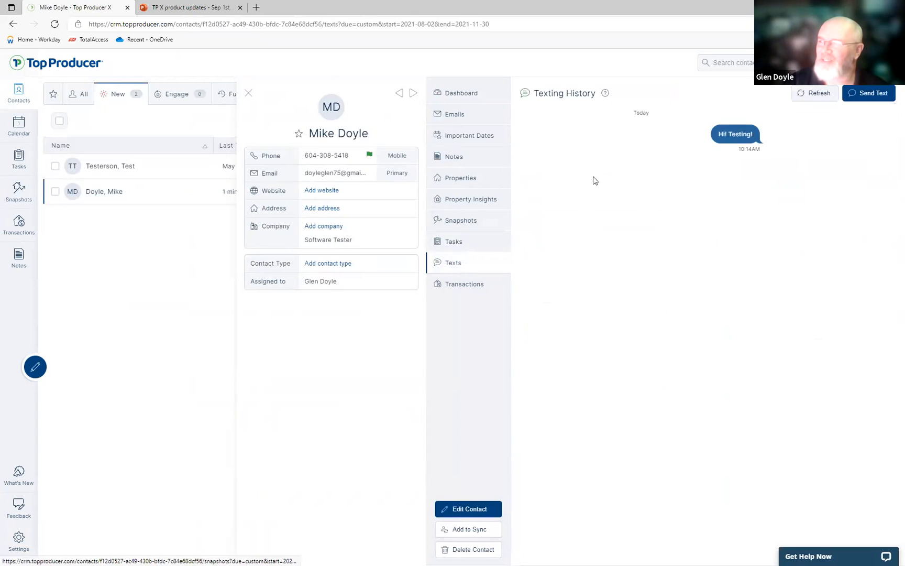
Compose a text to the contact from the first personal "Test text" template and send it
left_click(865, 97)
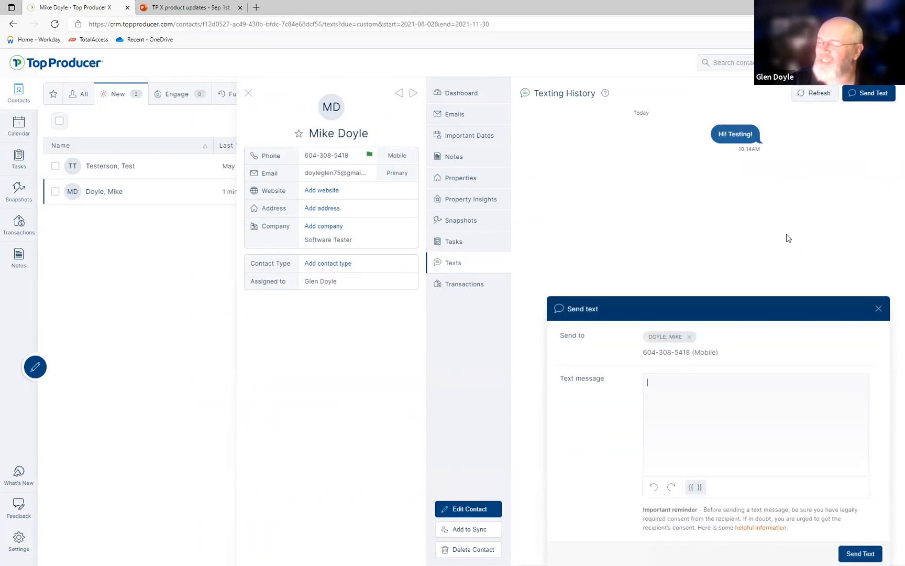
left_click(702, 493)
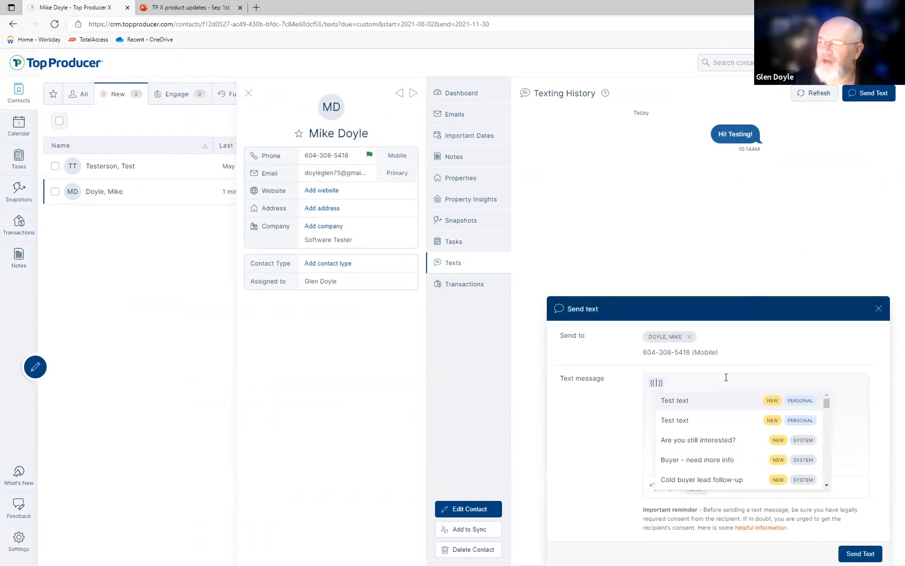
left_click(700, 402)
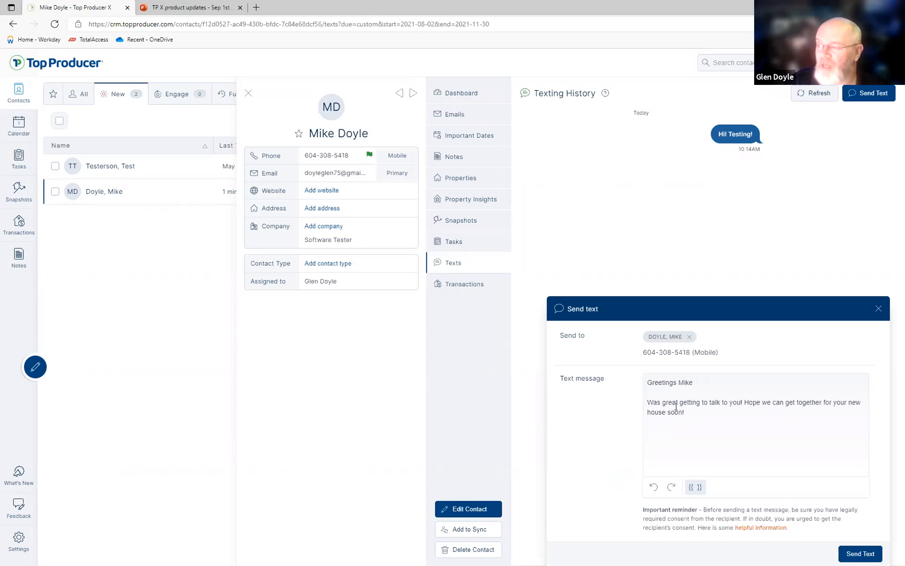
left_click(861, 554)
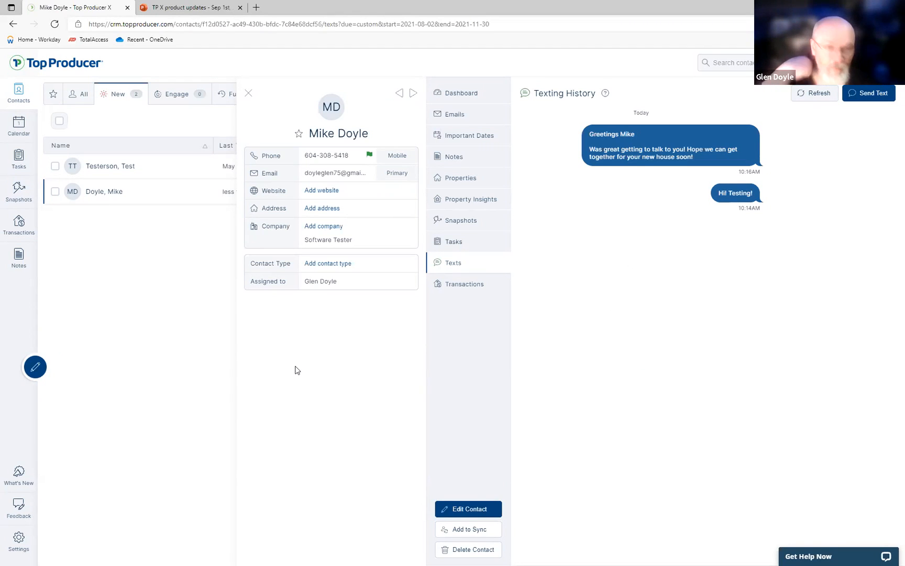
left_click(248, 94)
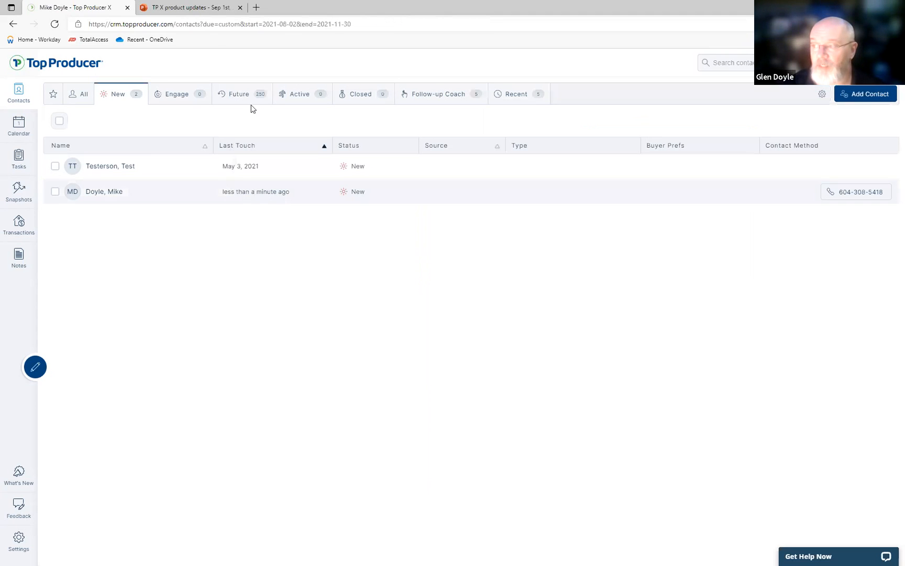
left_click(77, 94)
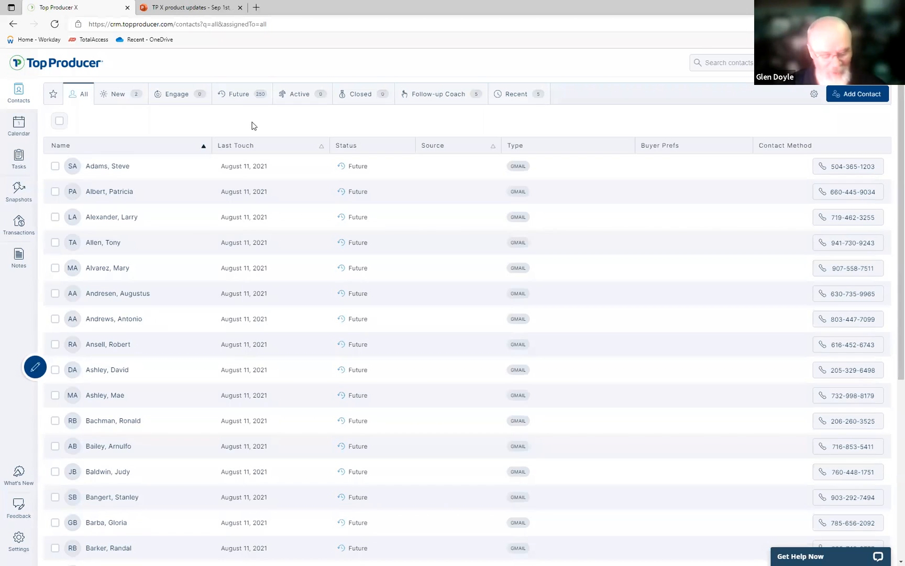
key("ctrl+Tab")
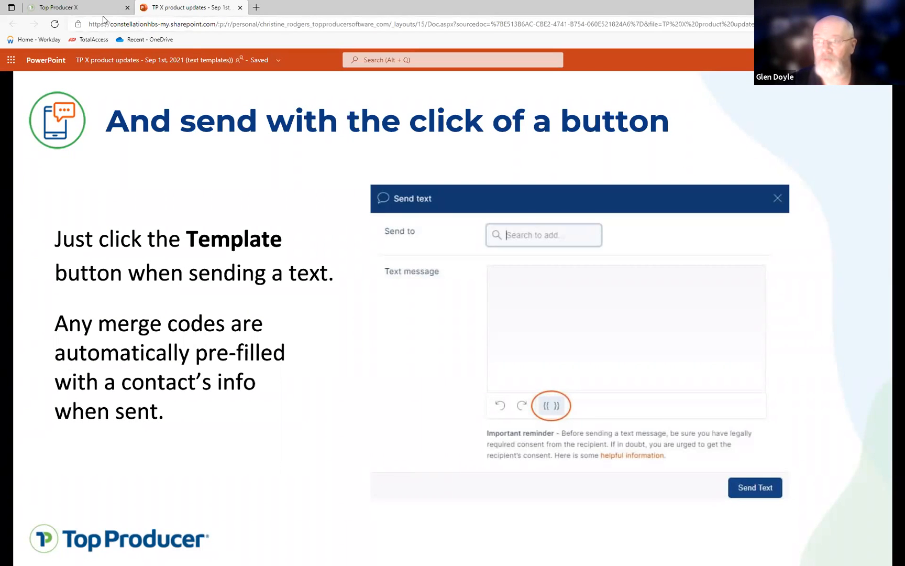
left_click(79, 8)
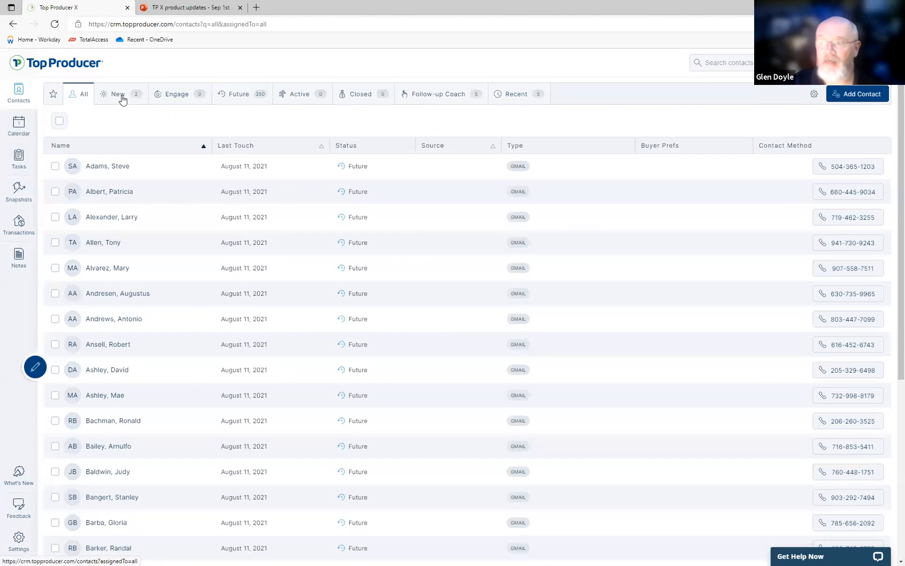
Open the first contact in the Recent list and view its texting history
left_click(521, 95)
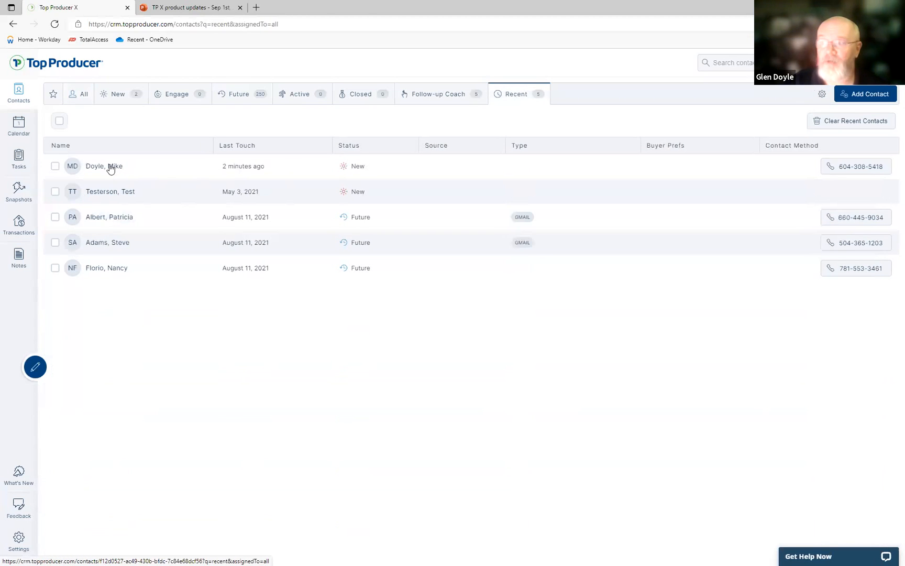
left_click(105, 166)
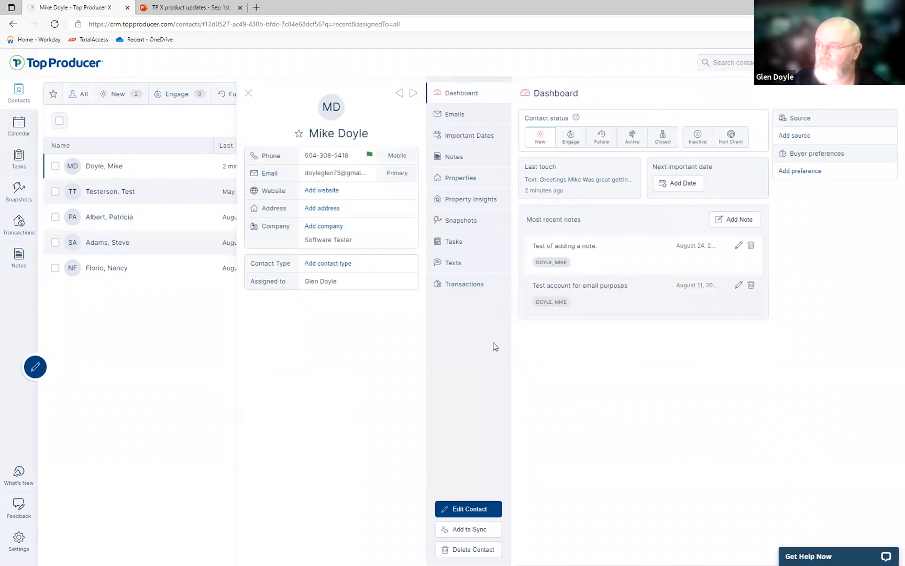
left_click(454, 262)
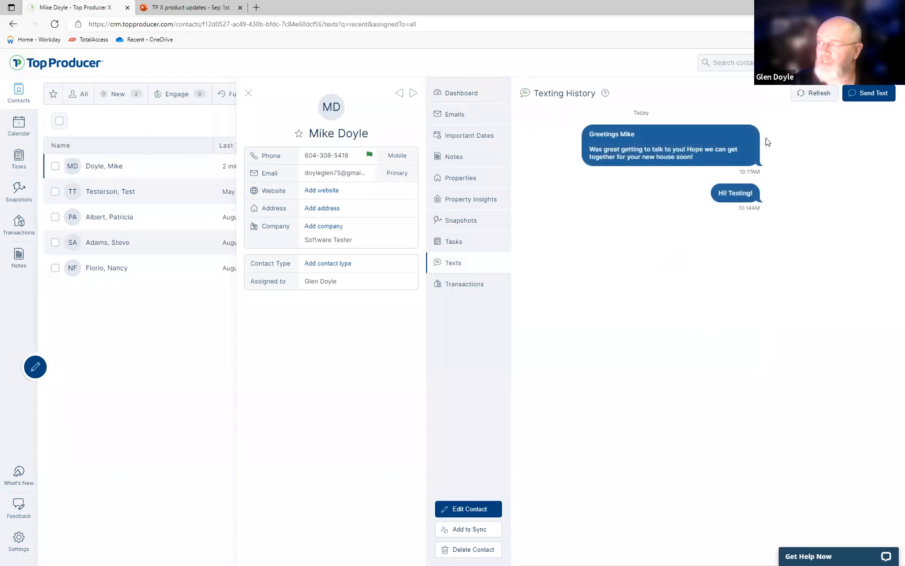
Start a new text to the contact and fill it with the "Currently with a client" system template
left_click(867, 94)
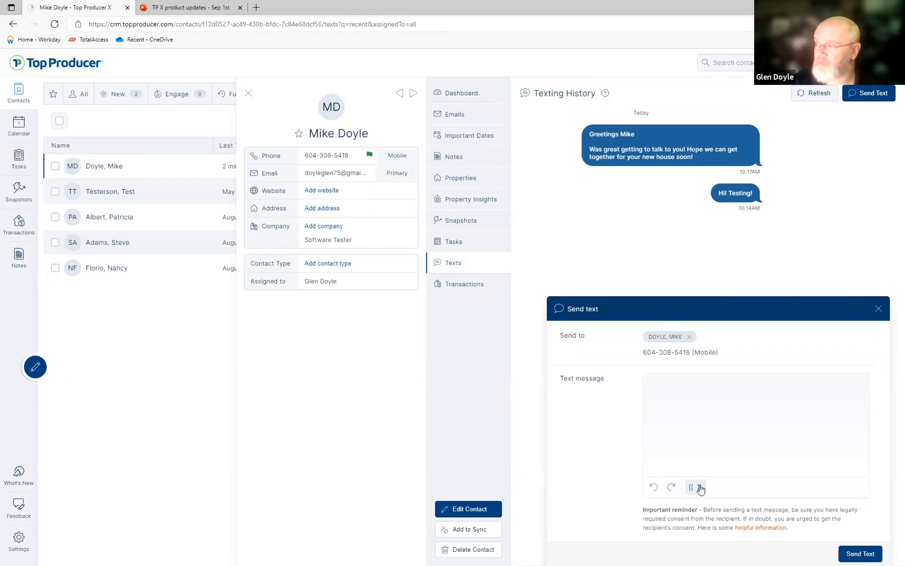
left_click(700, 488)
scroll(704, 453, "down", 1)
scroll(705, 453, "down", 3)
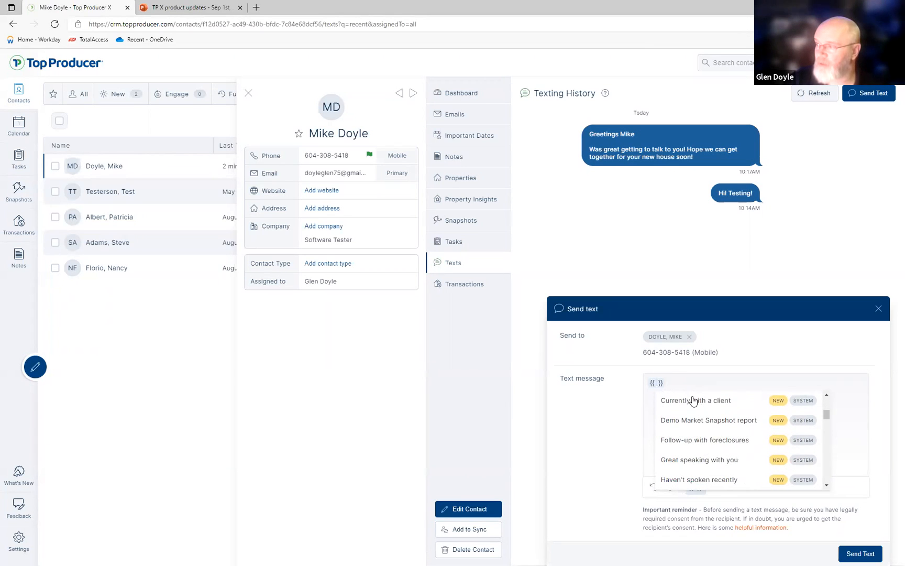
left_click(693, 400)
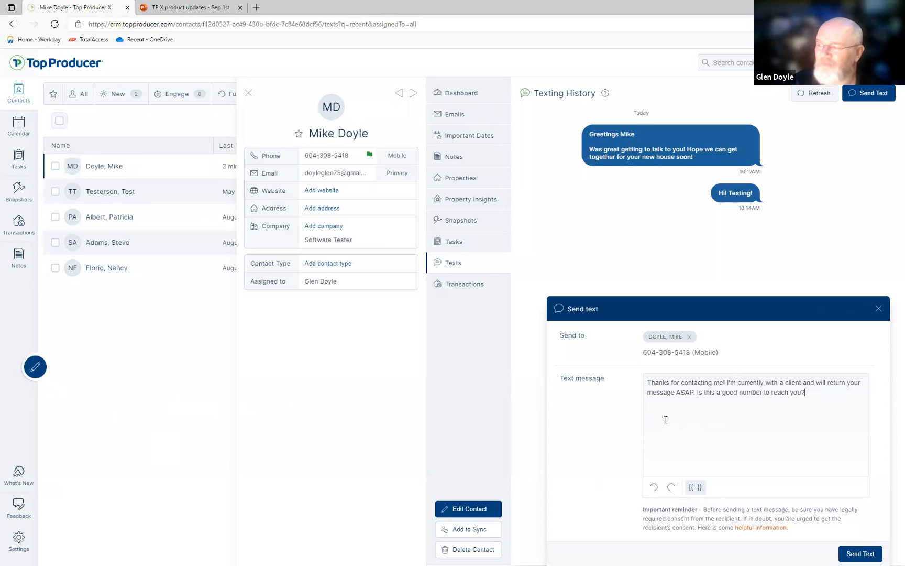
Add the second personal "Test text" template to the message, delete the "Currently with a client" wording, and discard the unsent text
left_click(694, 488)
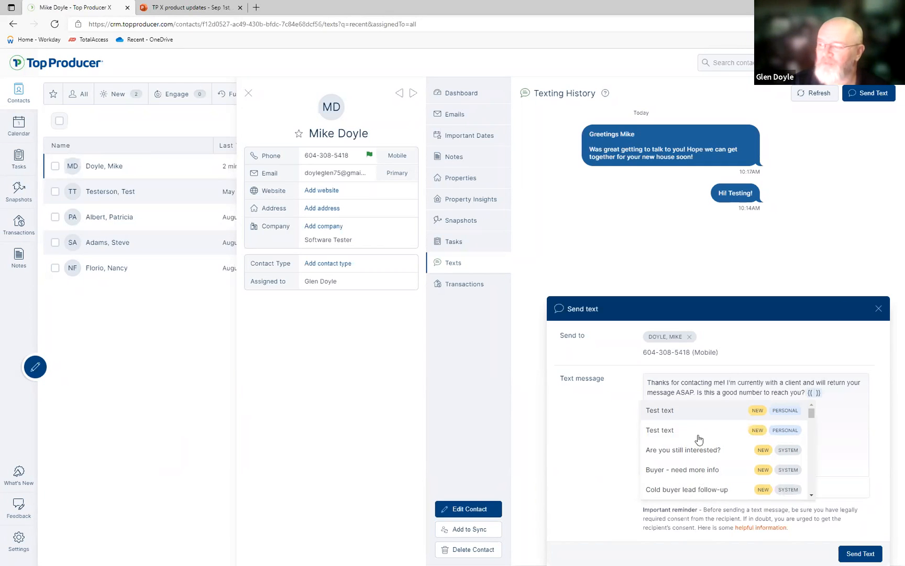
left_click(664, 430)
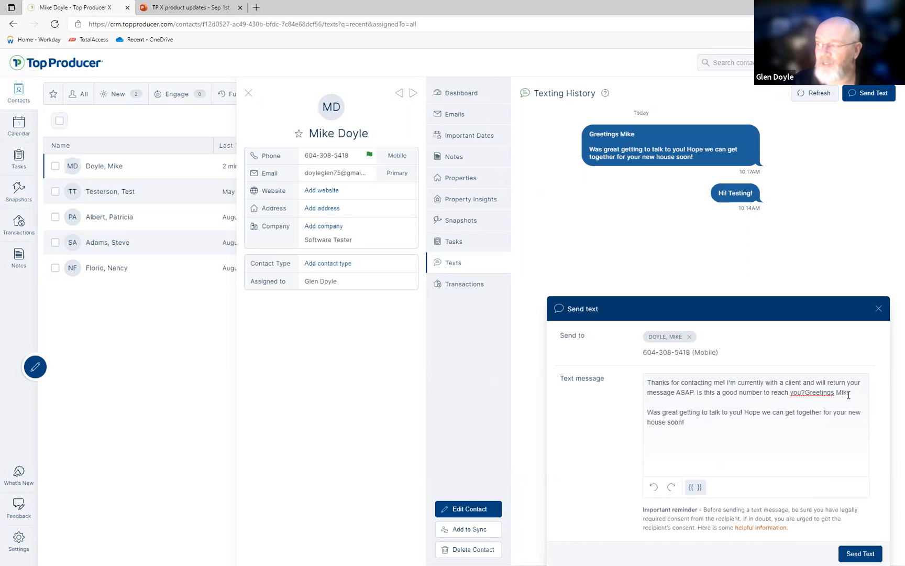
left_click_drag(805, 392, 624, 373)
key("BackSpace")
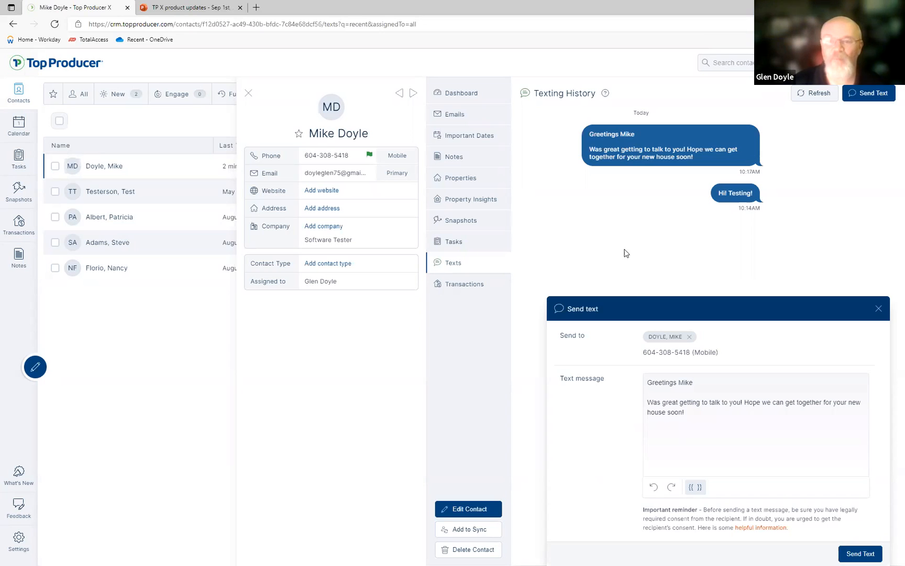
left_click(879, 308)
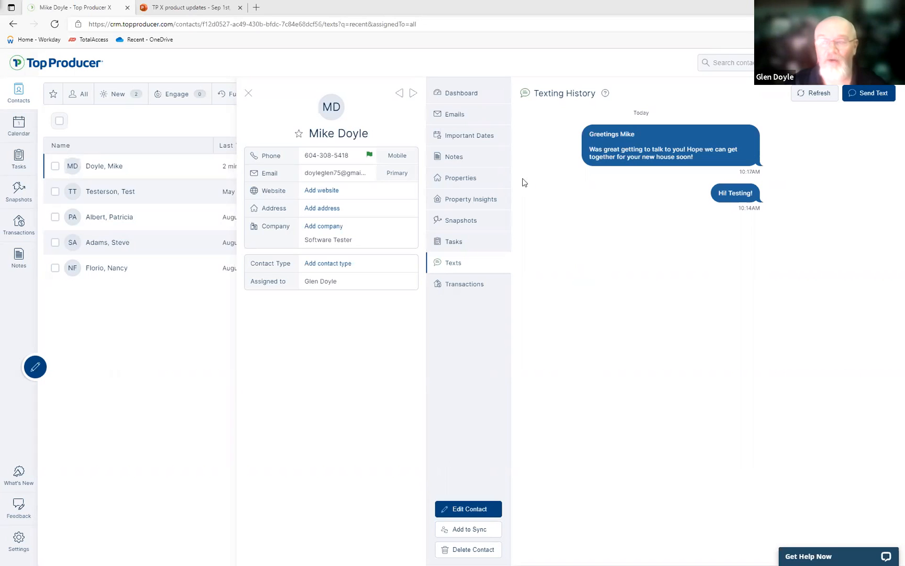
left_click(15, 511)
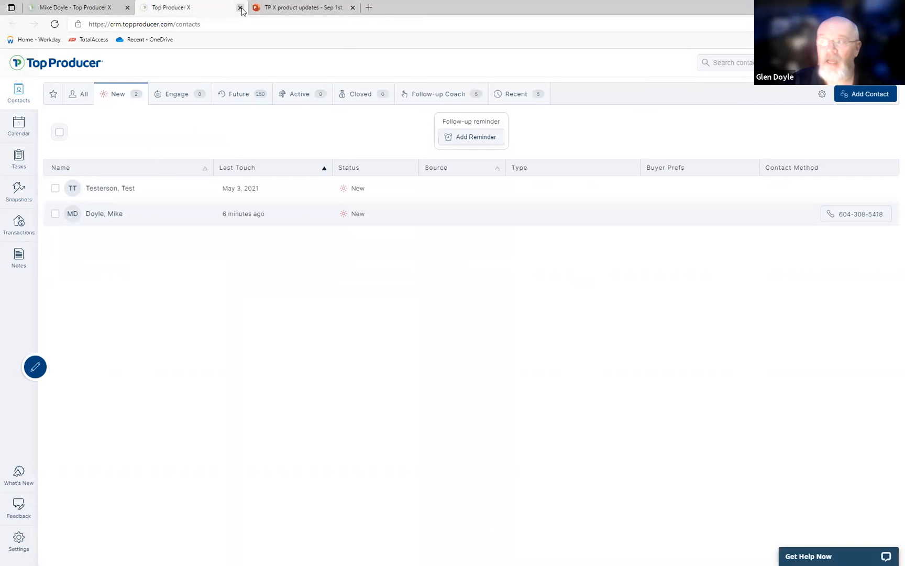
left_click(239, 8)
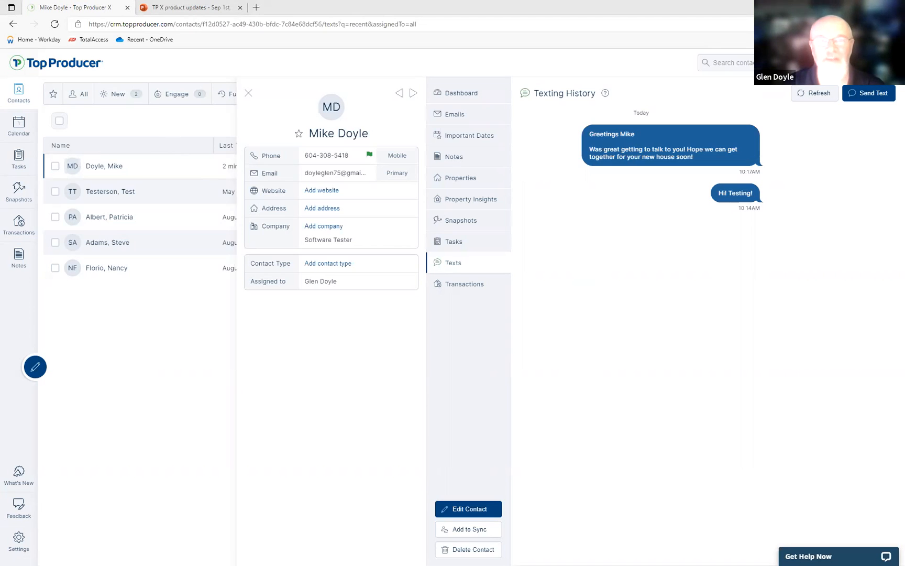
left_click(250, 94)
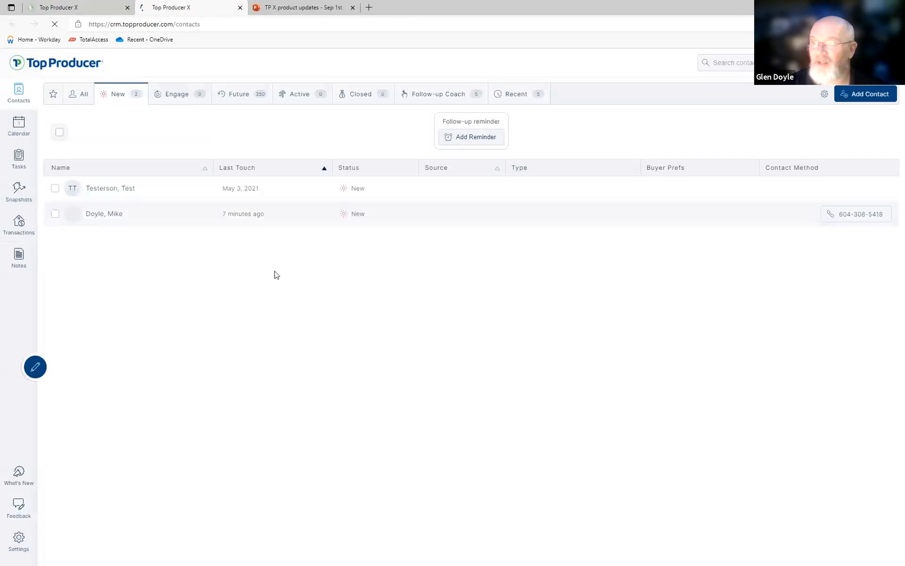
left_click(240, 7)
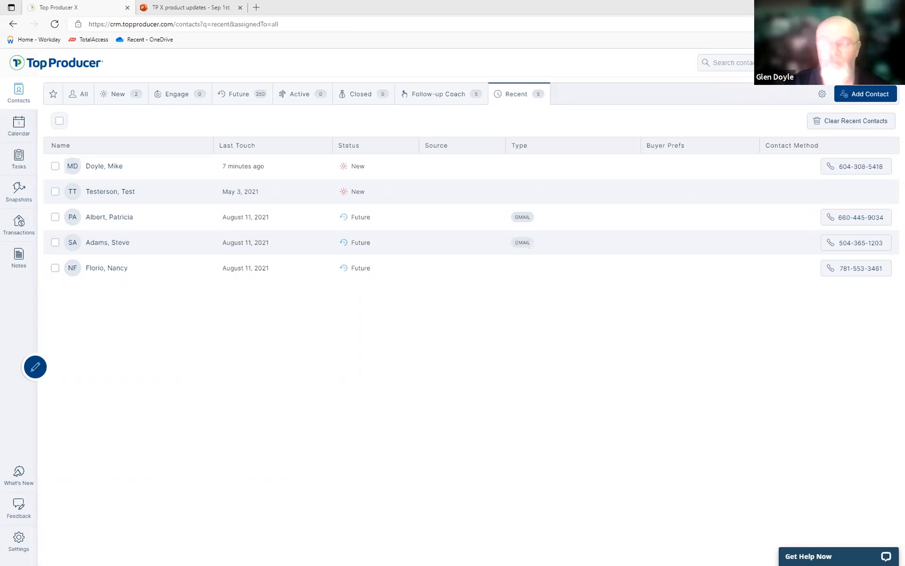
Reopen the first contact in the Recent list and check its texting history for a reply
left_click(110, 167)
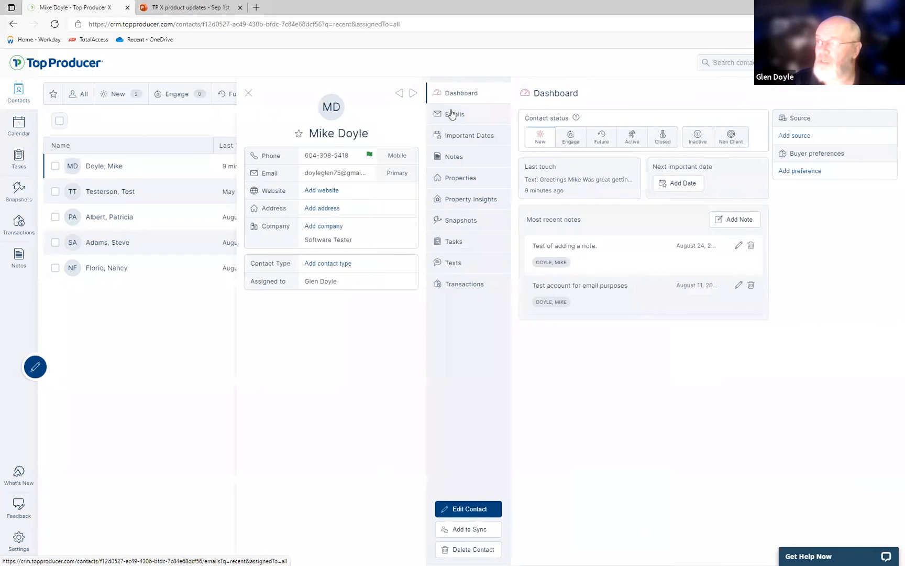
left_click(453, 241)
left_click(459, 262)
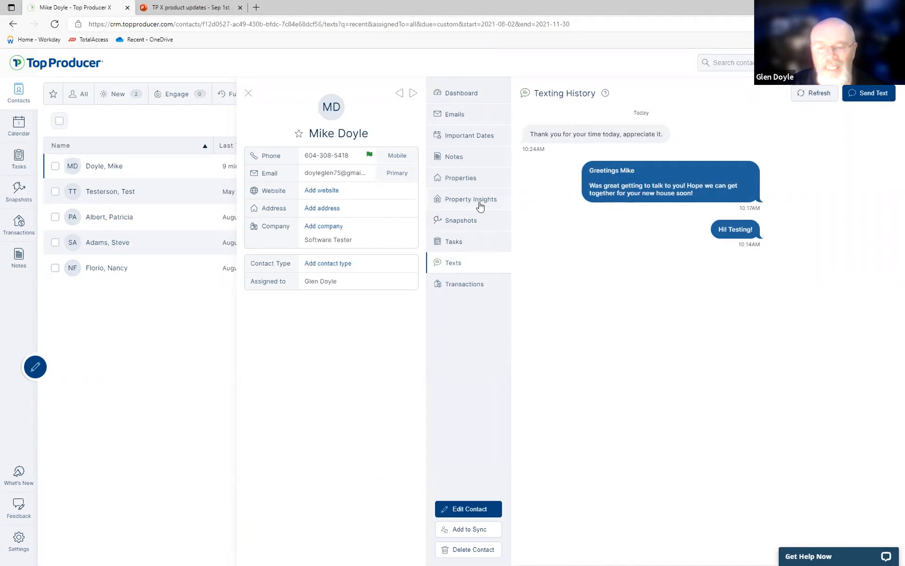
Switch to the PowerPoint product updates presentation
left_click(191, 7)
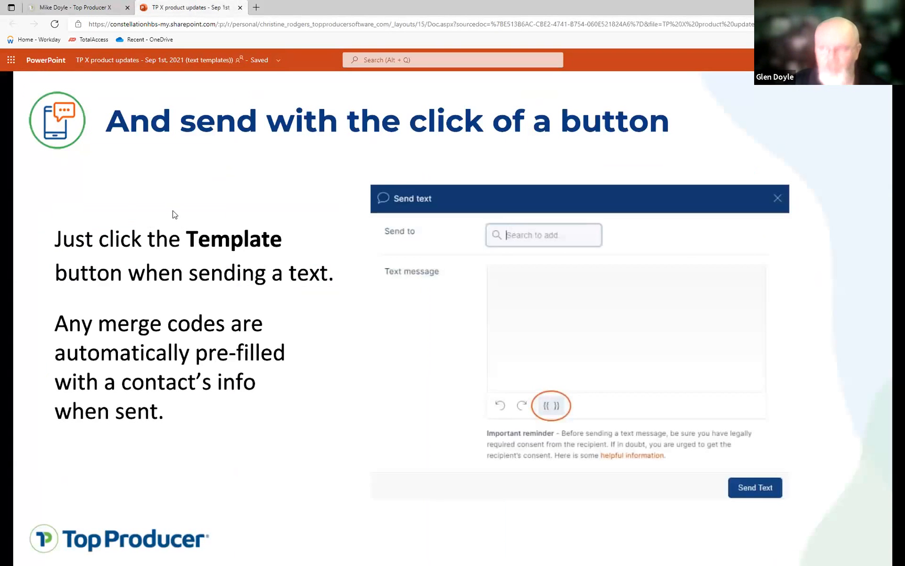